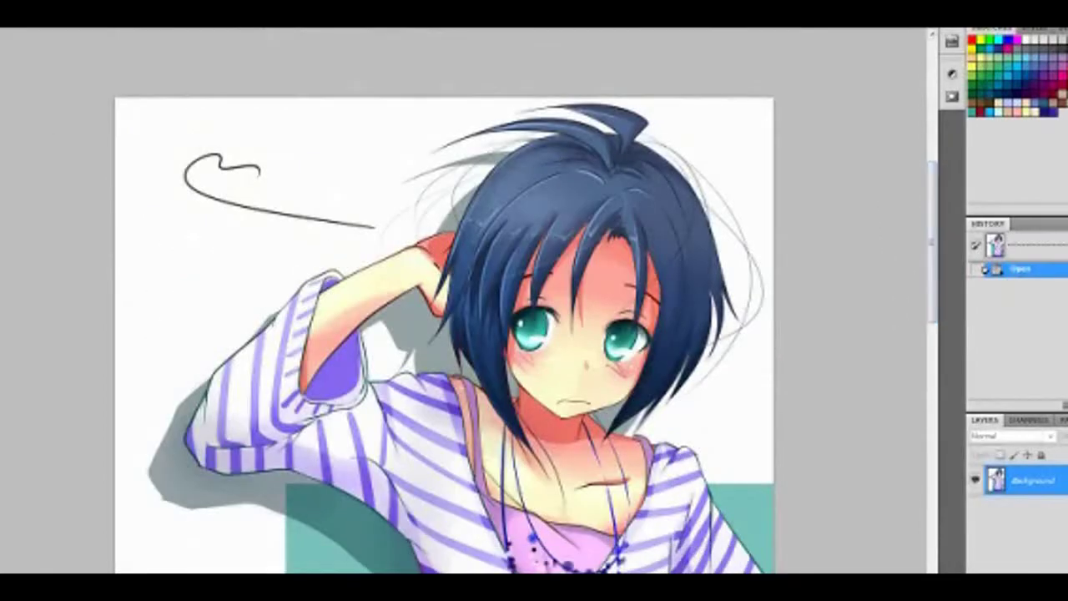
scroll(444, 333, down, 4)
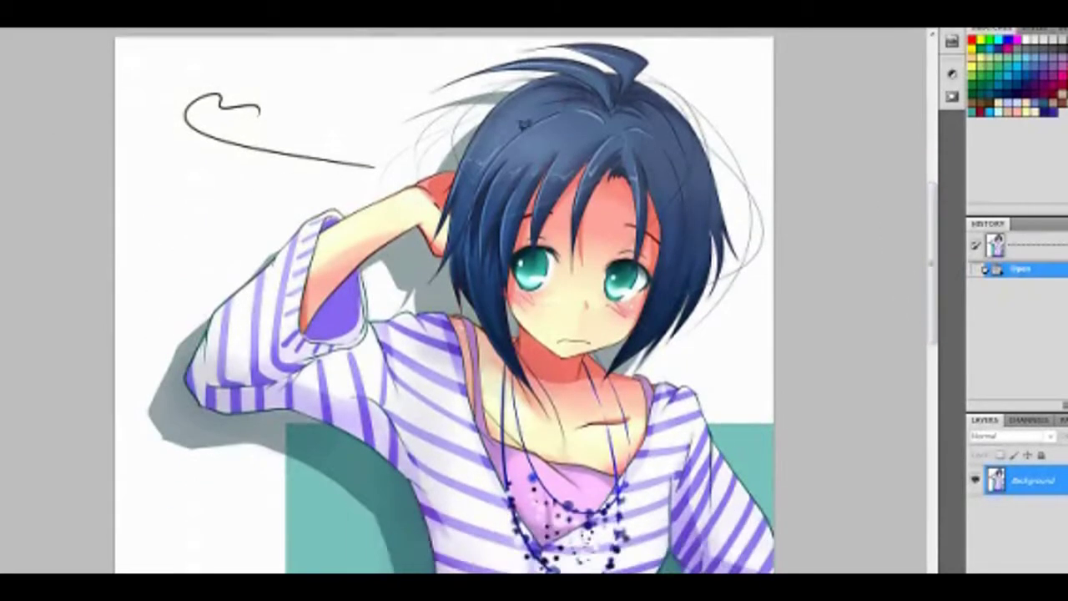
scroll(444, 334, up, 2)
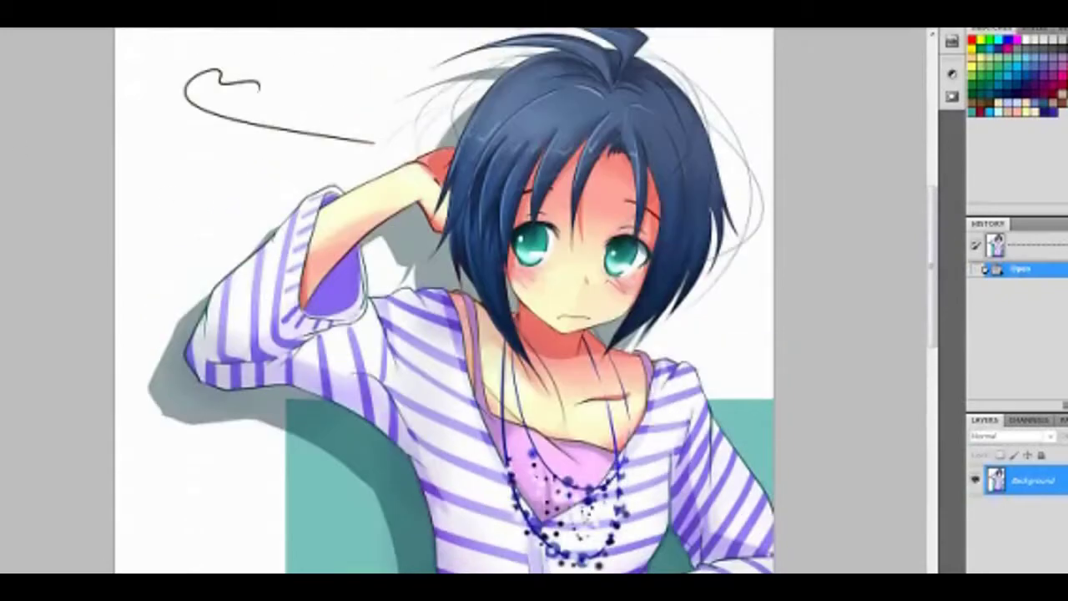
right_click(1048, 484)
right_click(914, 489)
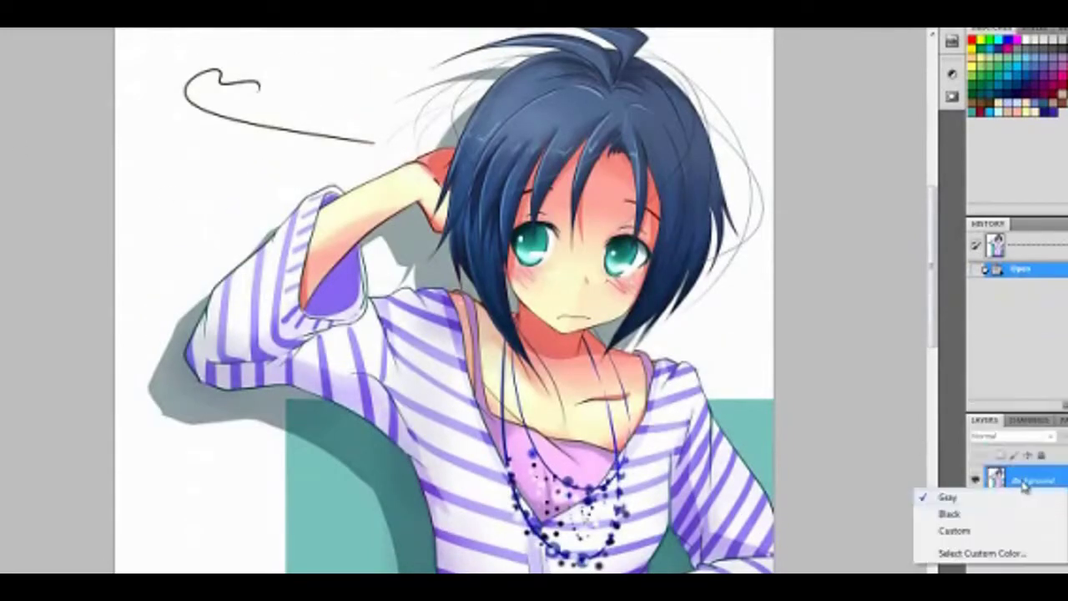
click(932, 457)
scroll(444, 301, down, 3)
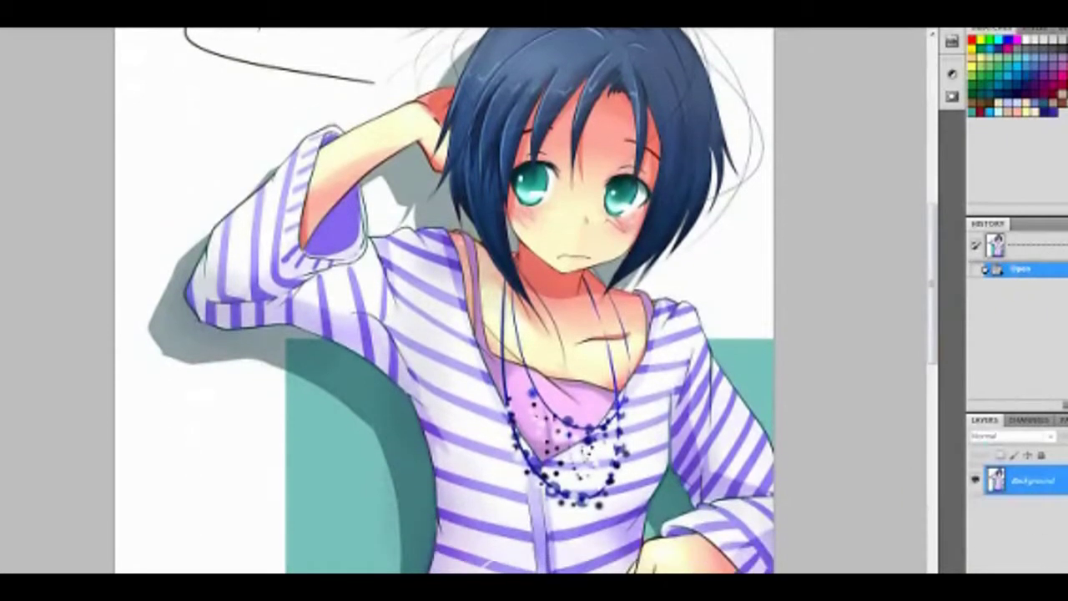
right_click(1015, 492)
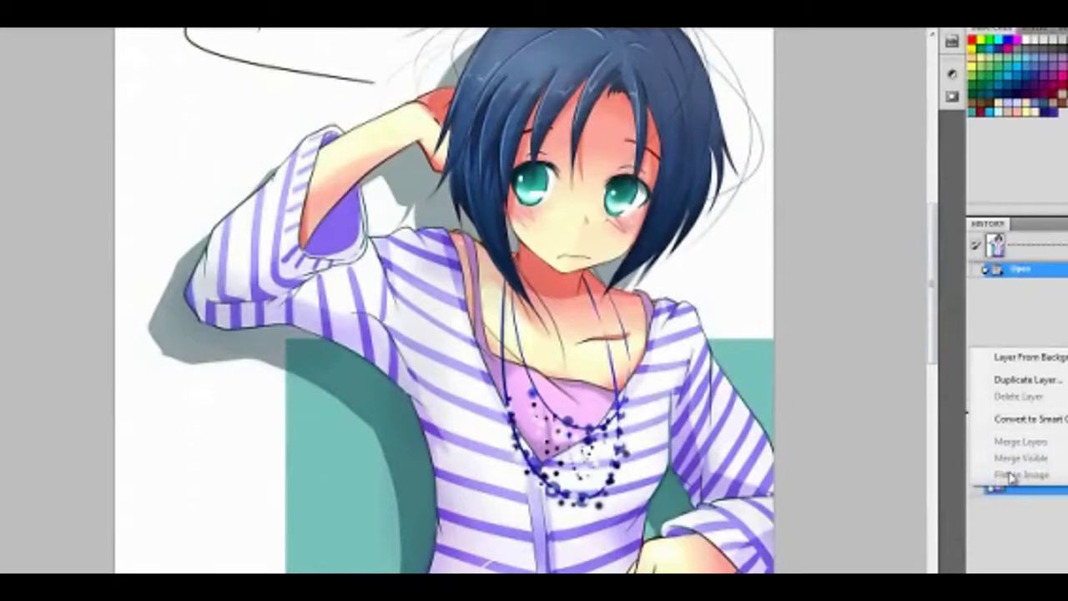
click(832, 438)
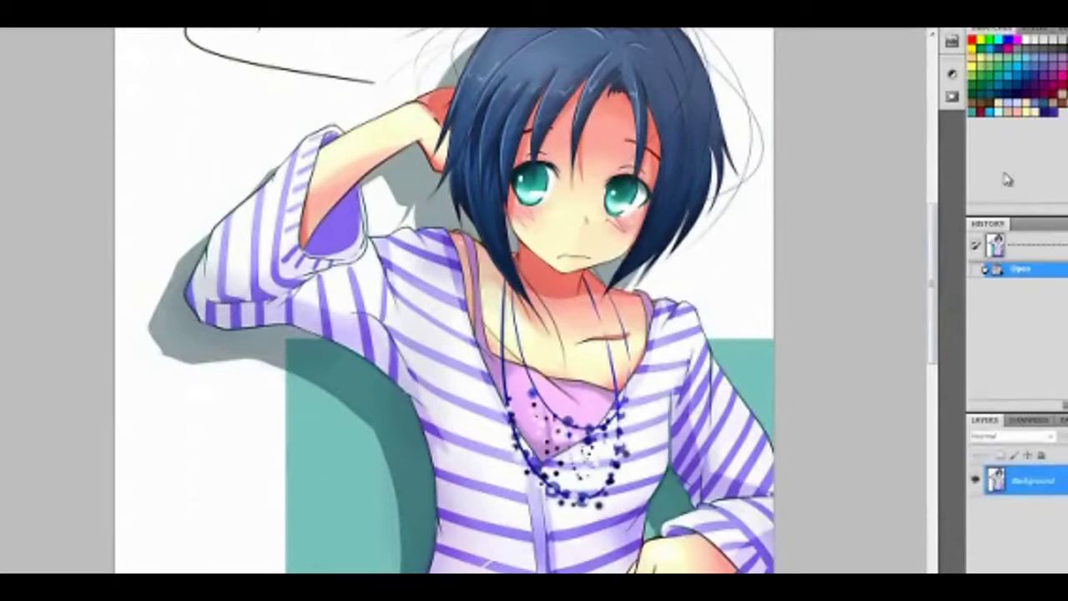
Activate the Polygonal Lasso tool and try a short test selection
mouse_move(928, 224)
mouse_down()
mouse_move(934, 204)
mouse_move(942, 251)
mouse_move(936, 229)
mouse_up()
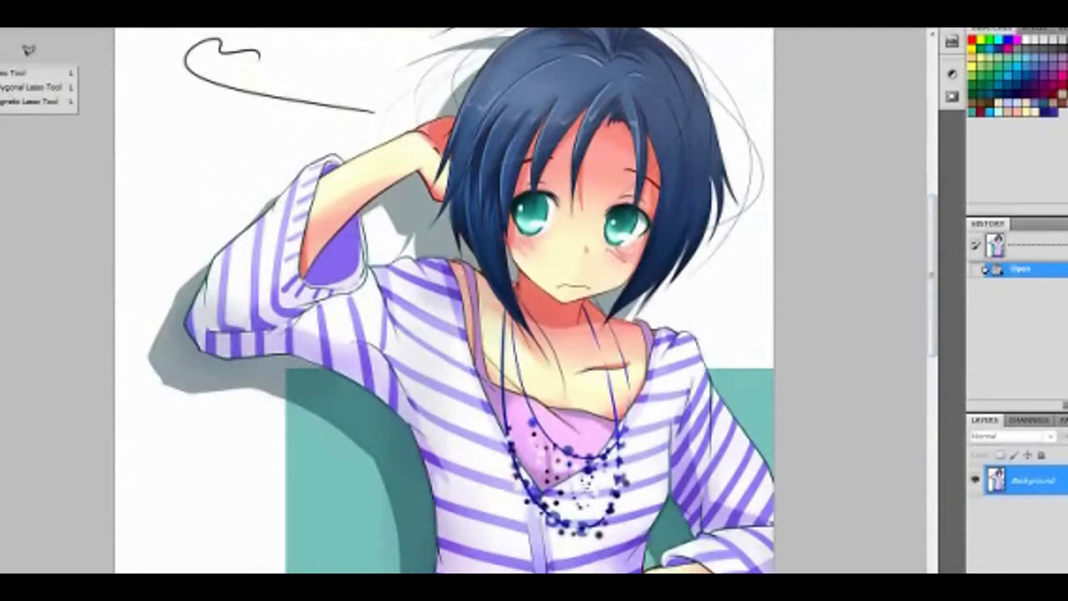
click(10, 87)
scroll(470, 300, up, 3)
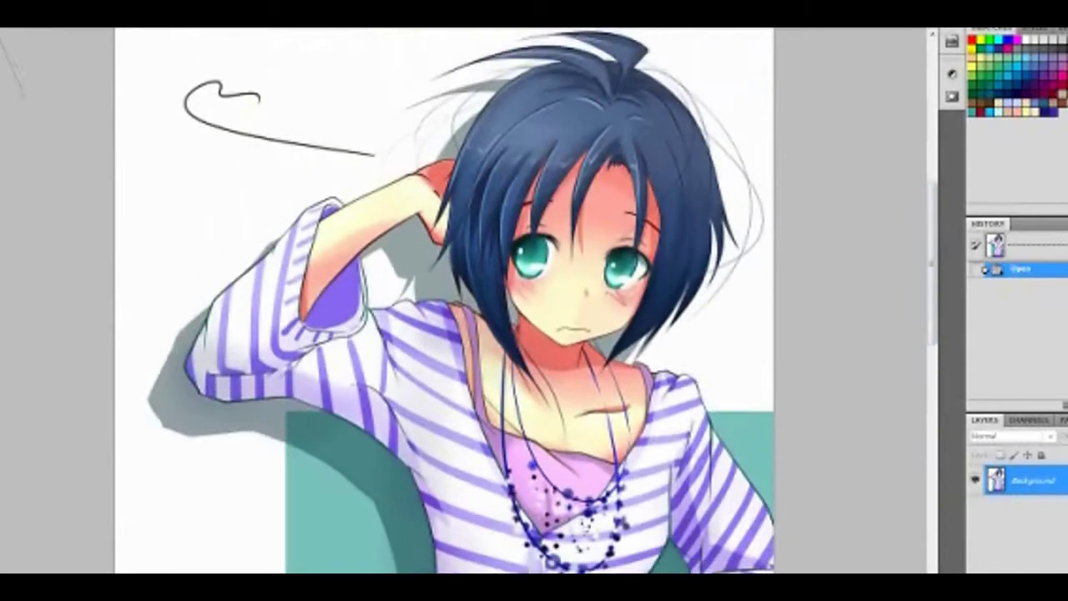
key(Return)
click(505, 216)
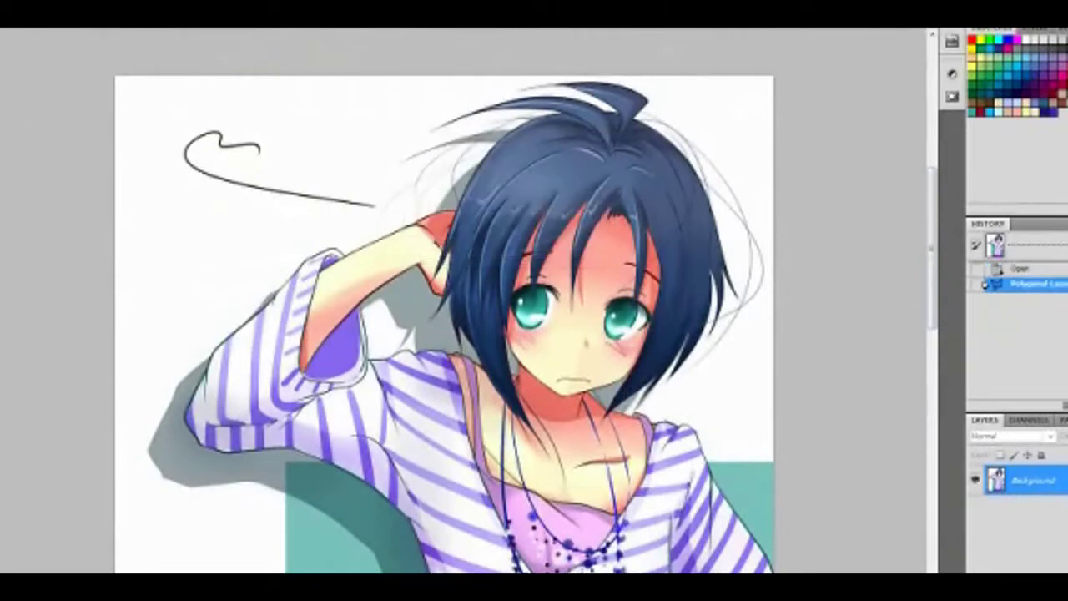
Trace the outer edge of the character's hair with the Polygonal Lasso, starting beside the raised hand
click(246, 23)
click(254, 83)
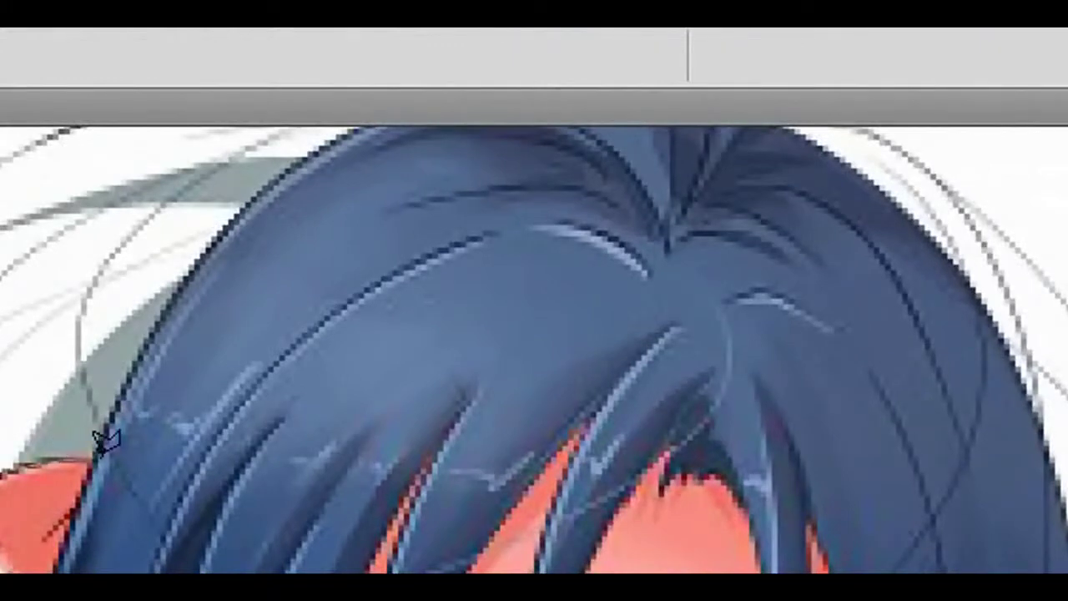
click(143, 347)
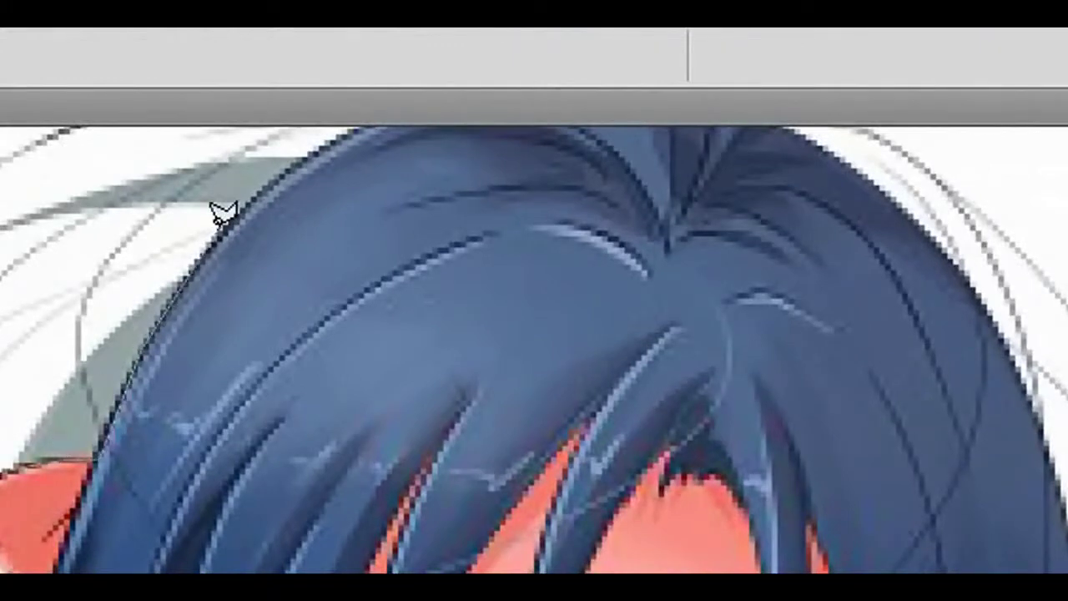
click(219, 228)
scroll(275, 180, up, 1)
scroll(351, 219, up, 3)
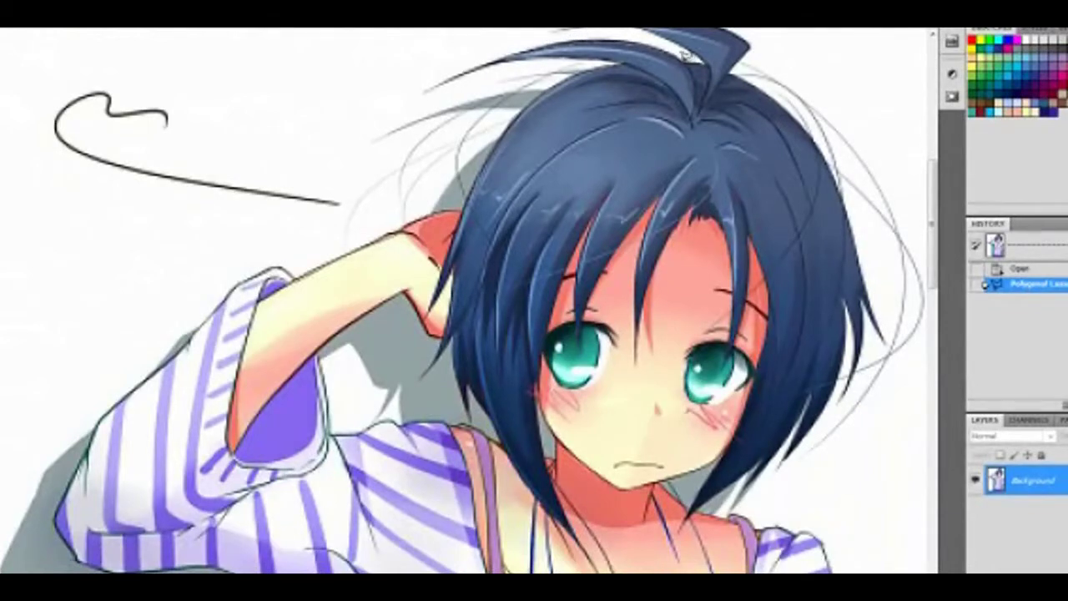
scroll(701, 63, up, 1)
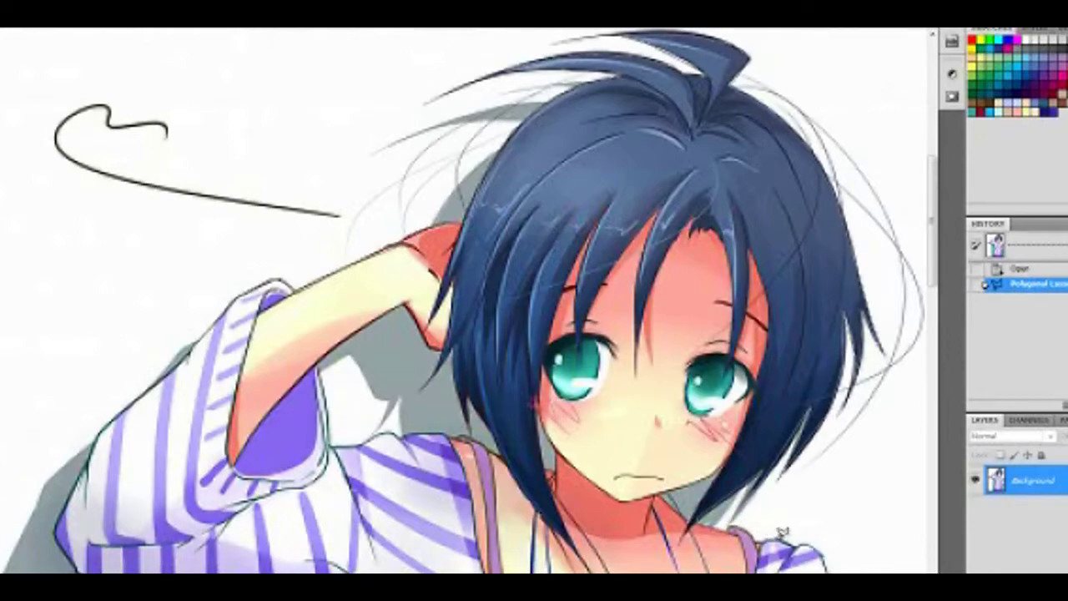
Continue the lasso outline down the shoulder, lowered sleeve and coat side to the picture's lower edge
scroll(822, 548, down, 5)
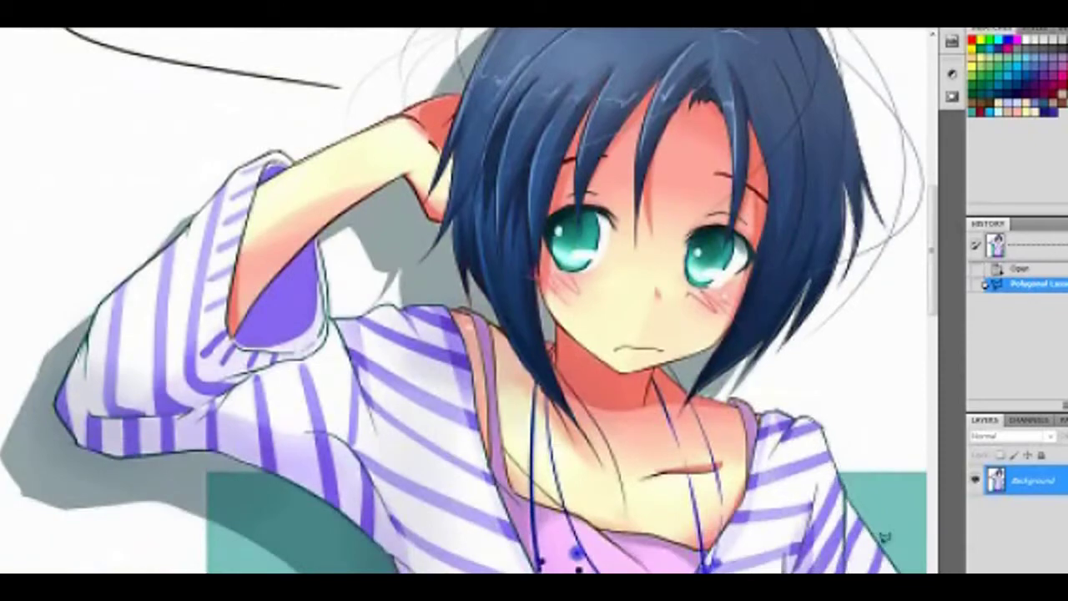
scroll(886, 543, down, 5)
scroll(886, 542, right, 2)
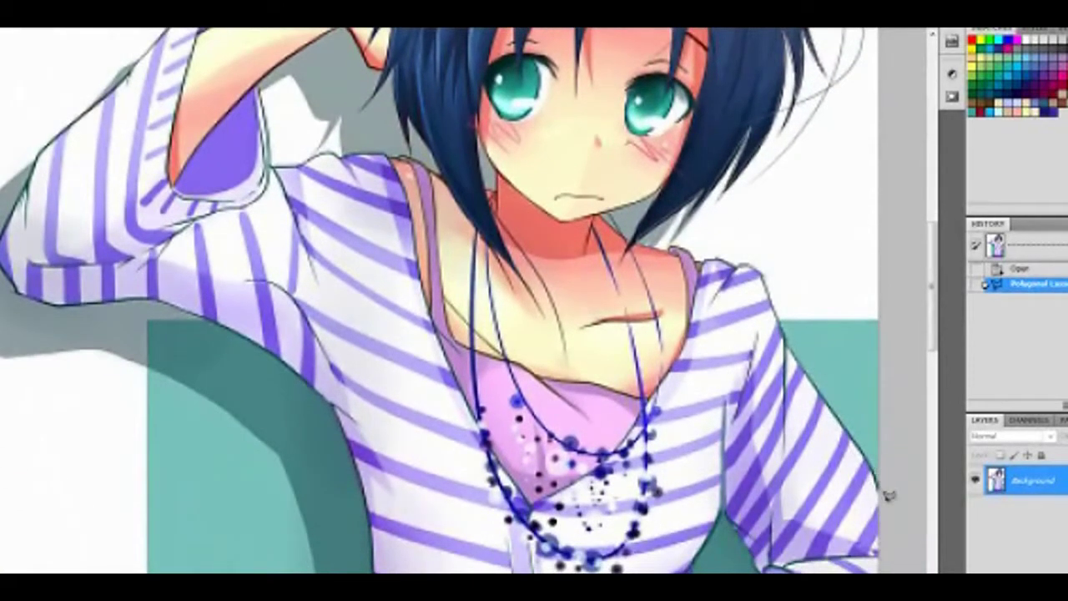
scroll(889, 495, down, 10)
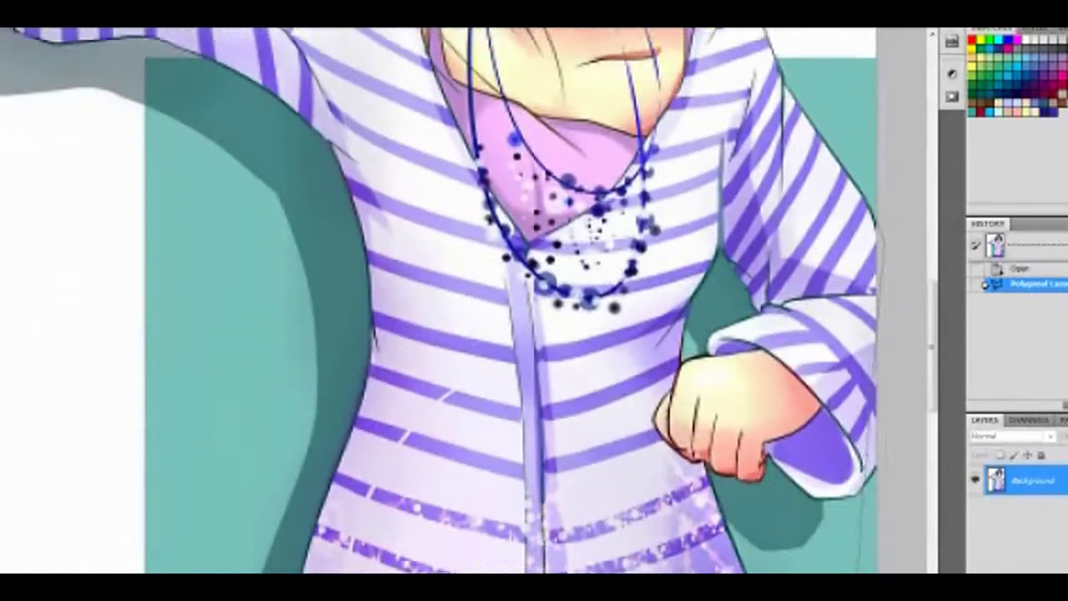
scroll(887, 451, down, 1)
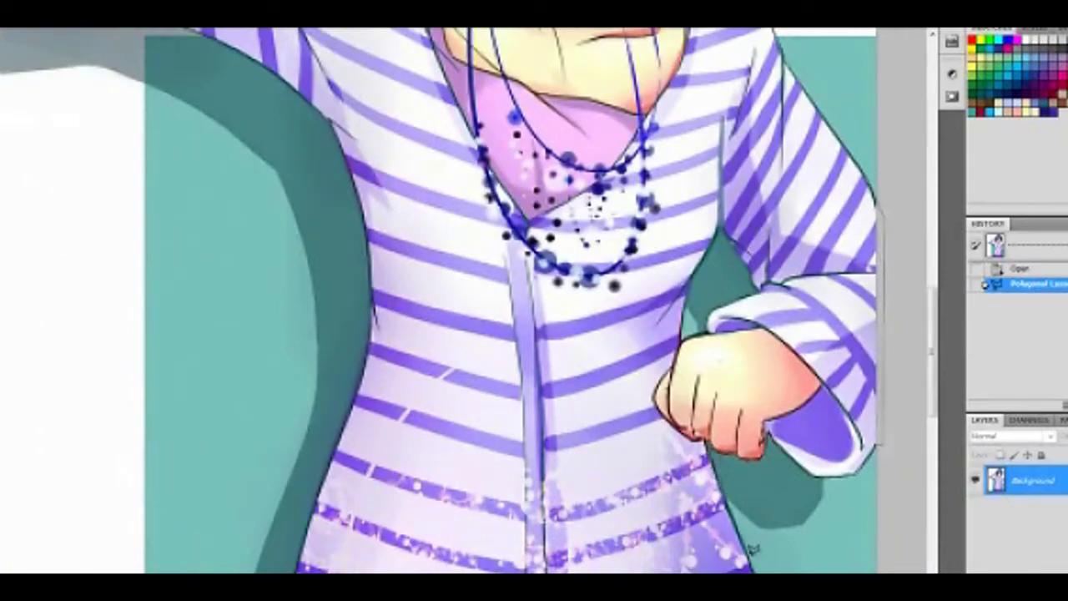
scroll(463, 300, down, 5)
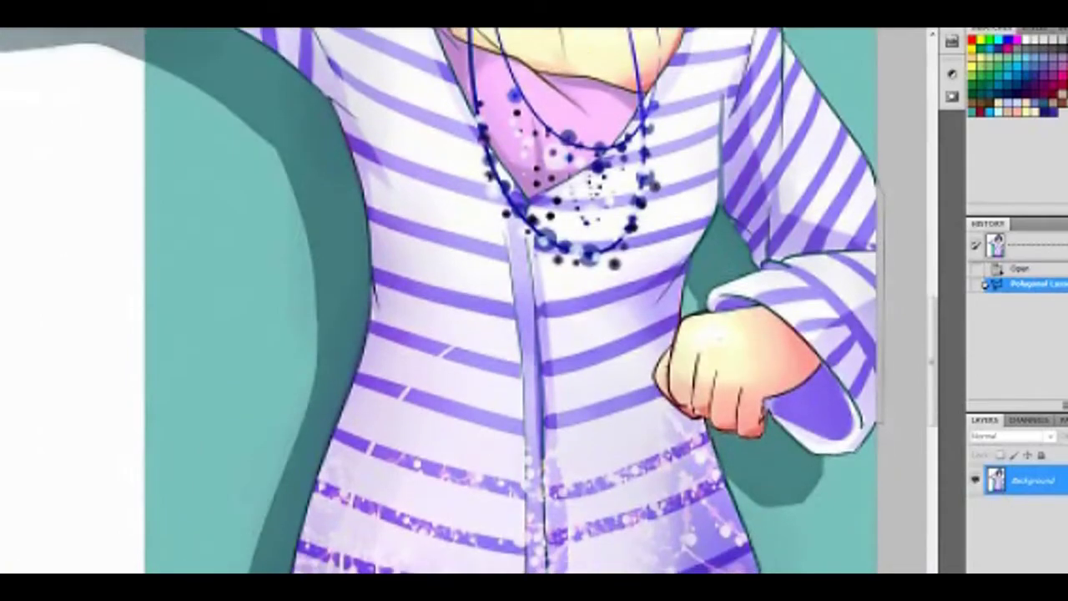
scroll(801, 418, down, 1)
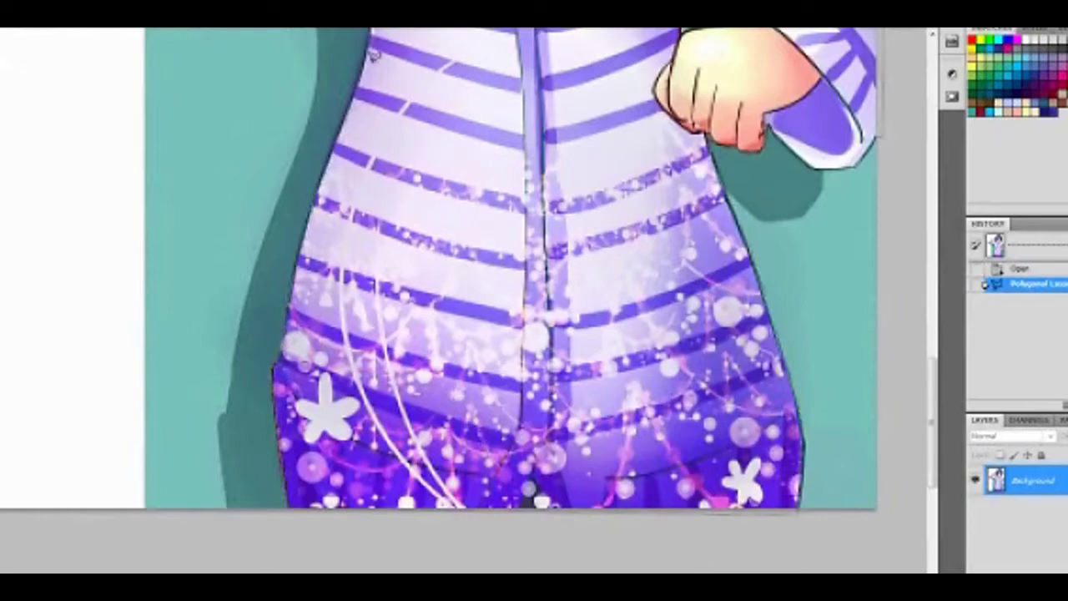
Trace back up the other side of the coat and the raised sleeve, and close the selection around the character
scroll(373, 54, up, 5)
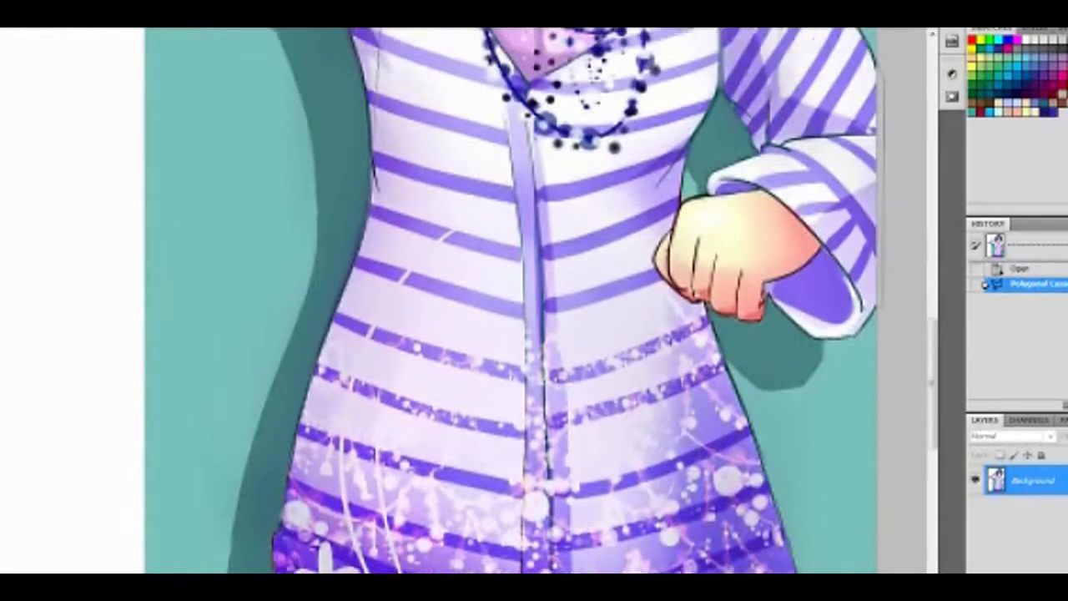
scroll(373, 255, up, 3)
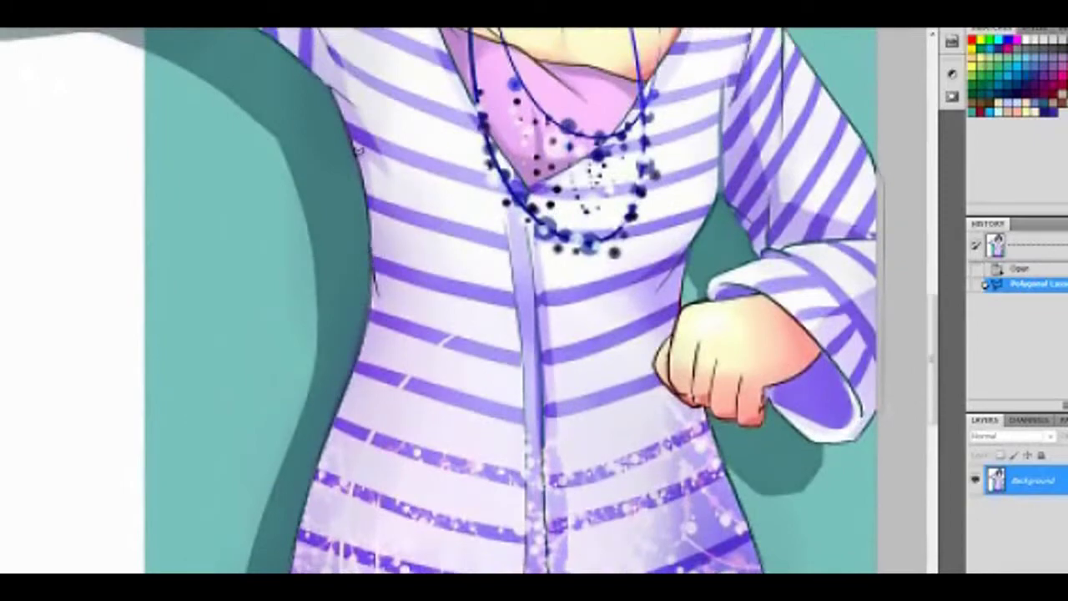
scroll(332, 80, up, 5)
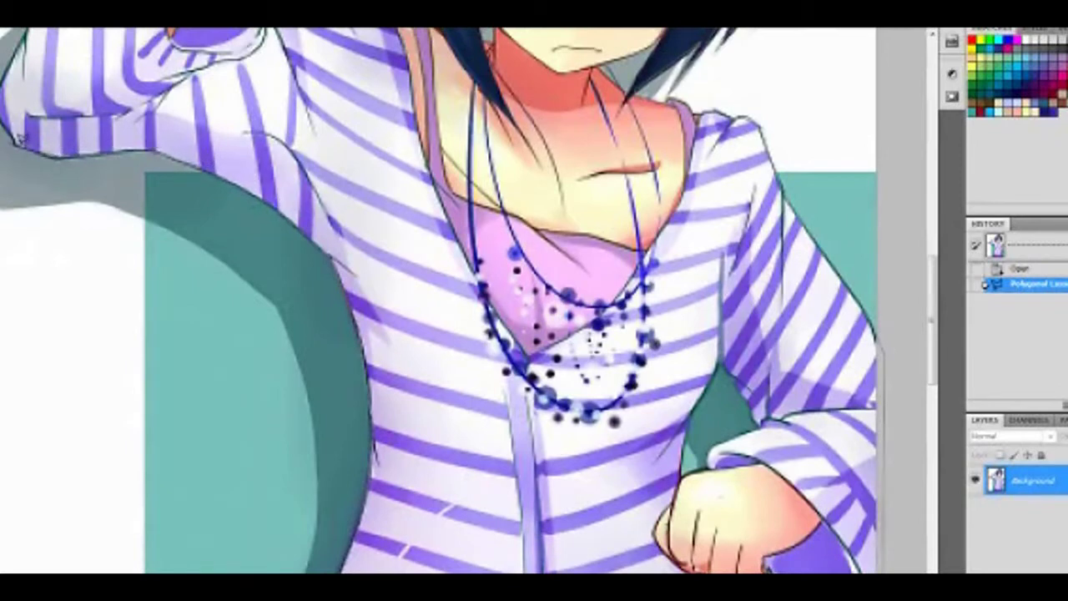
scroll(31, 171, up, 5)
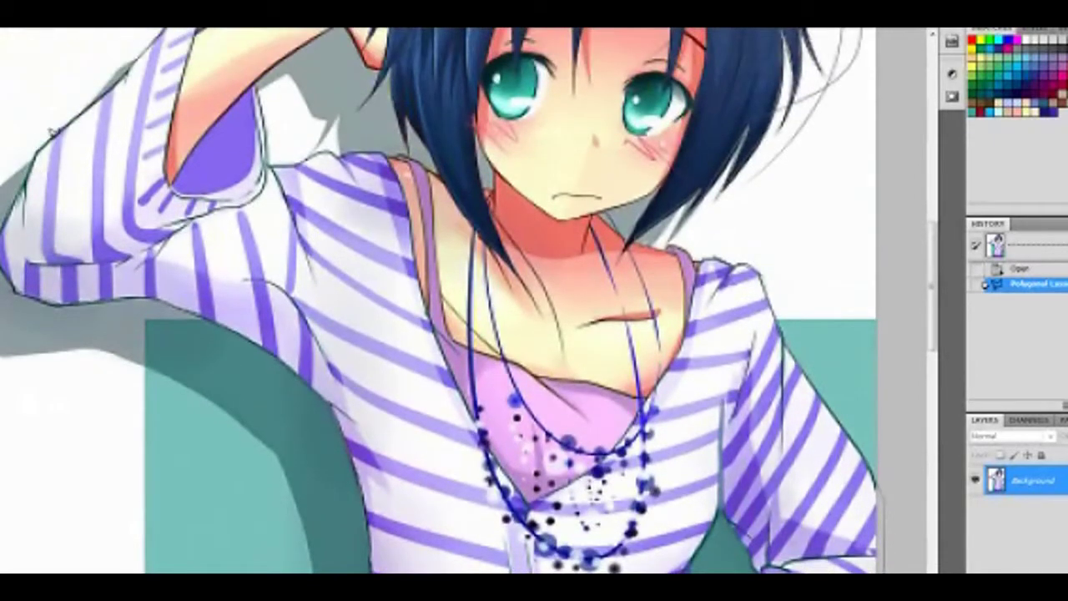
scroll(137, 52, up, 3)
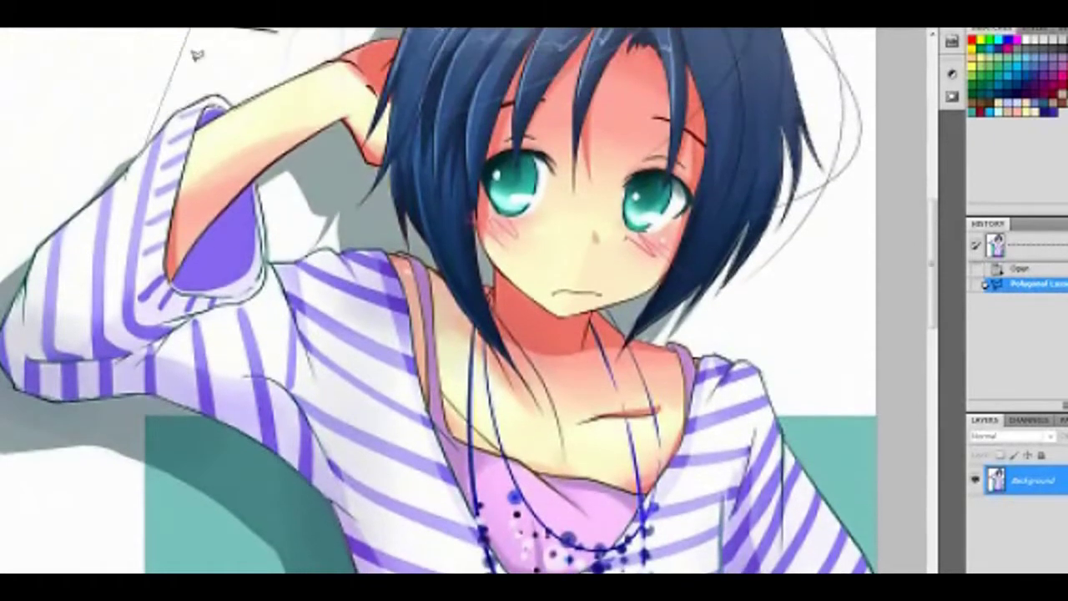
click(175, 104)
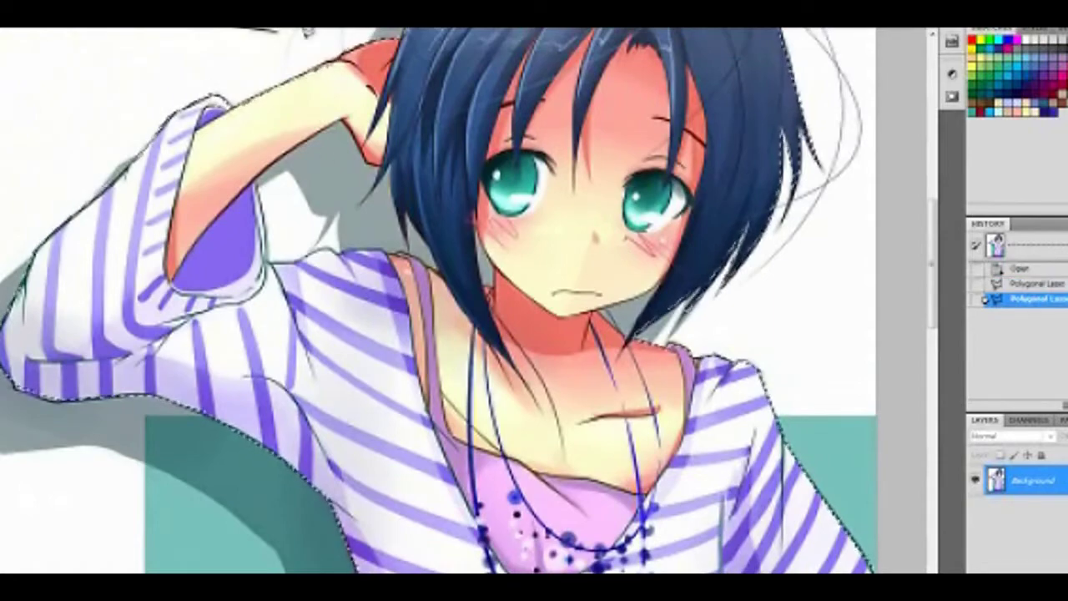
Start outlining the background gap between the raised arm and the hair, following the shoulder line up to the hair
scroll(175, 104, up, 2)
scroll(531, 356, up, 3)
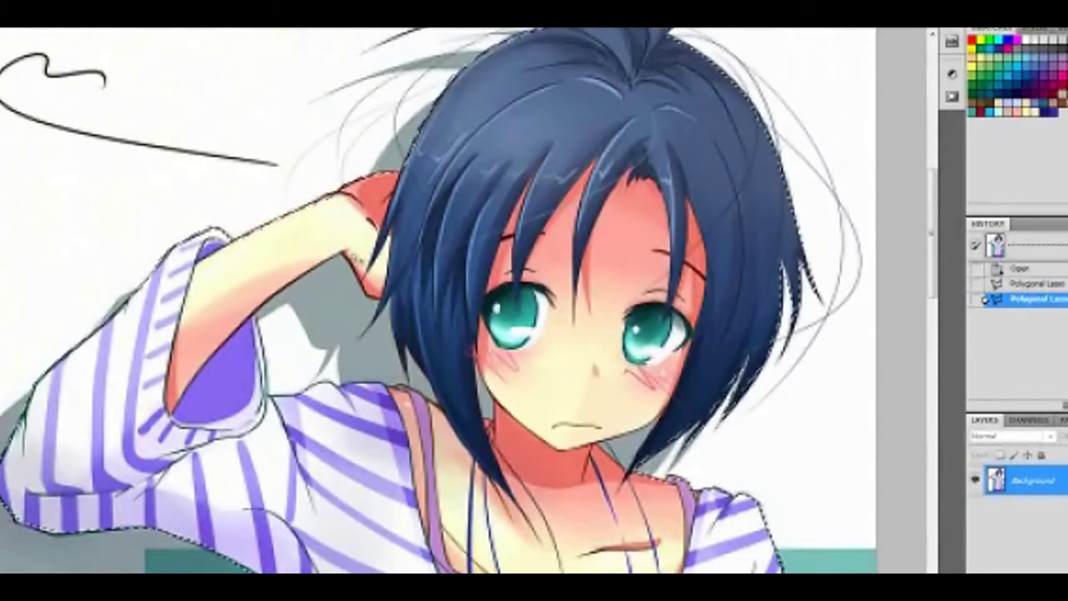
scroll(532, 356, down, 2)
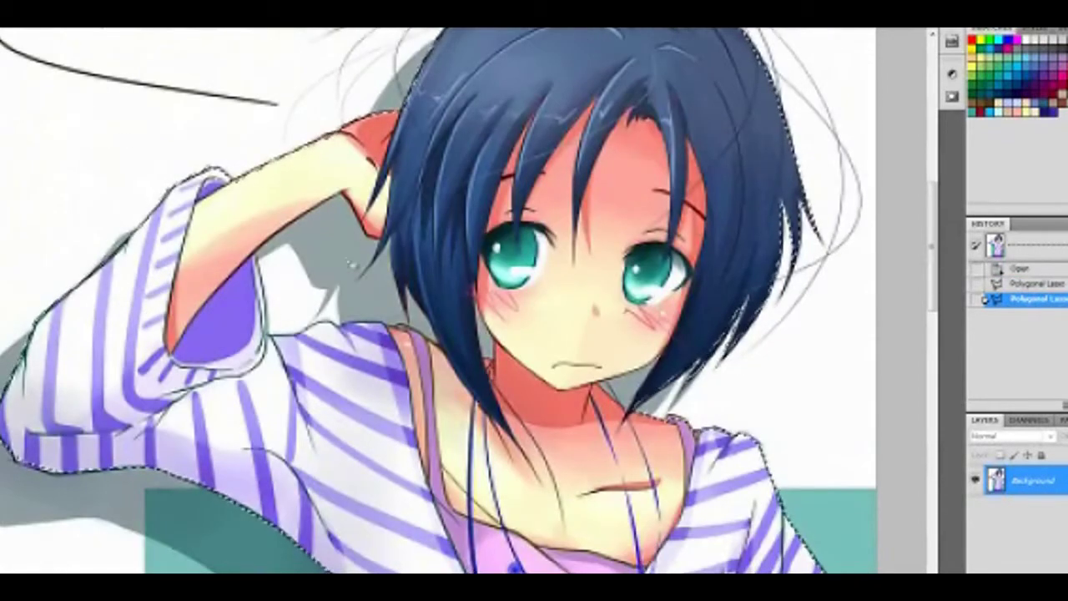
scroll(438, 300, down, 4)
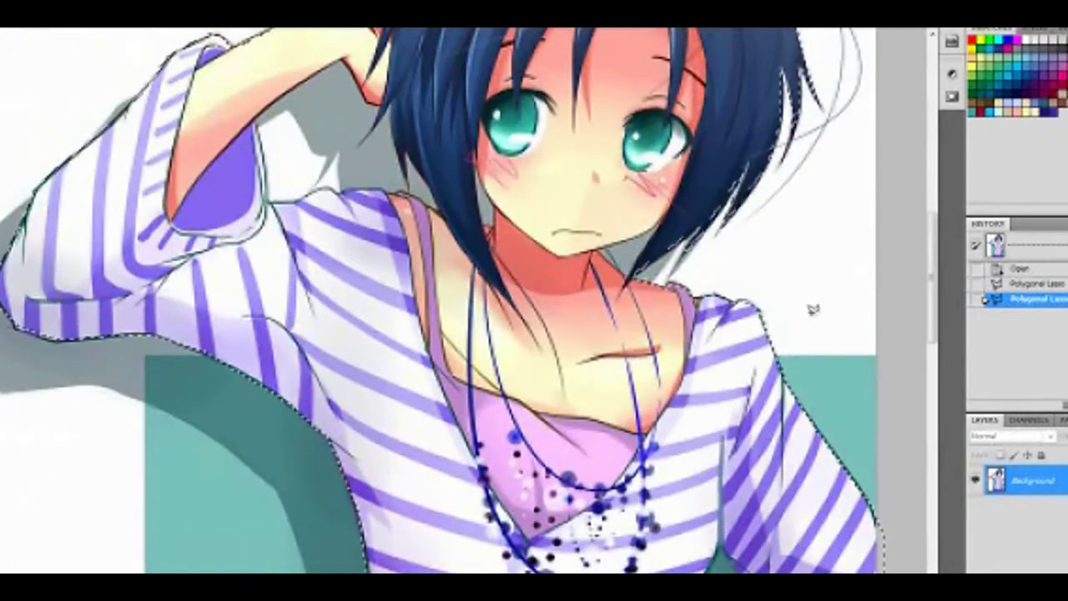
scroll(438, 300, down, 2)
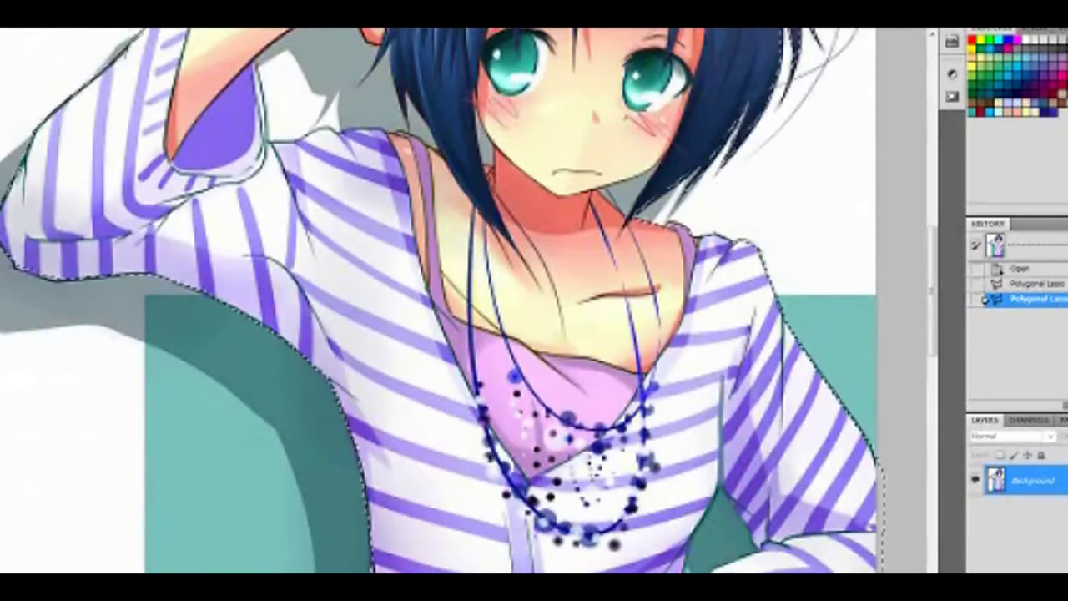
scroll(353, 72, up, 3)
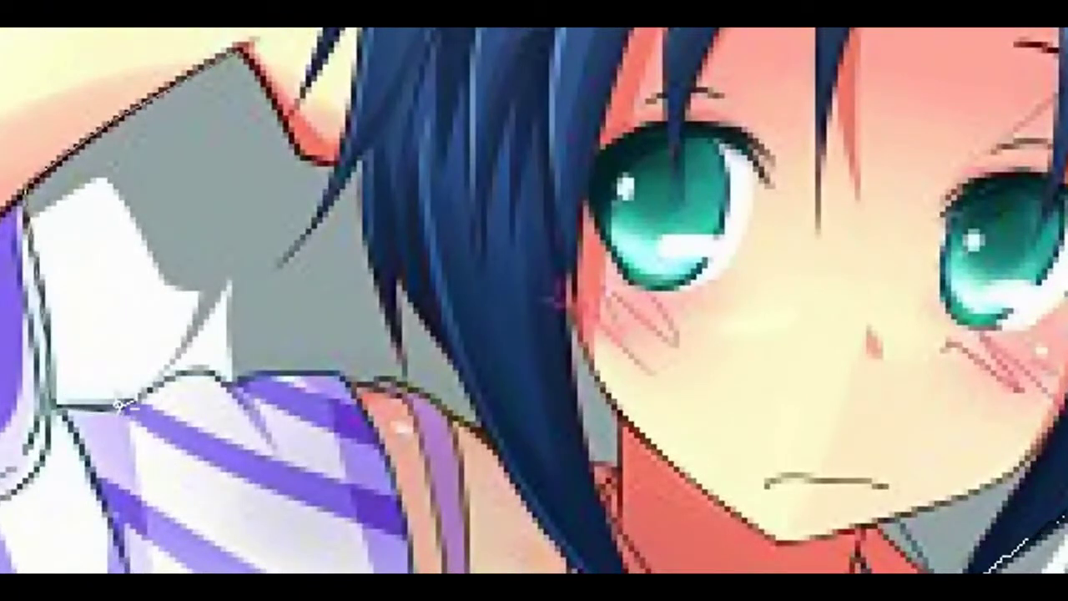
click(140, 395)
click(182, 376)
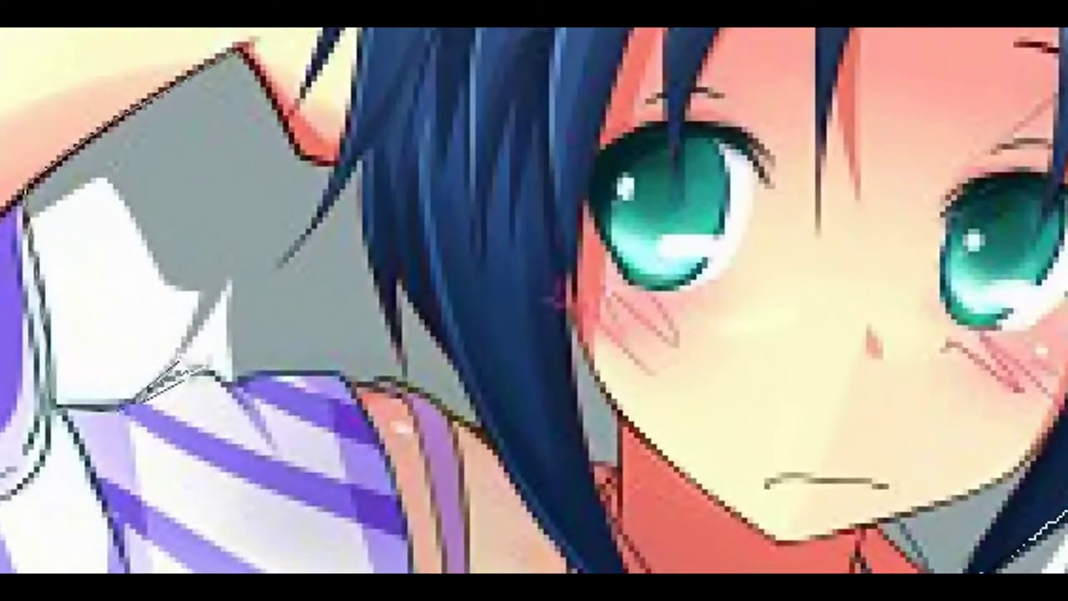
click(209, 371)
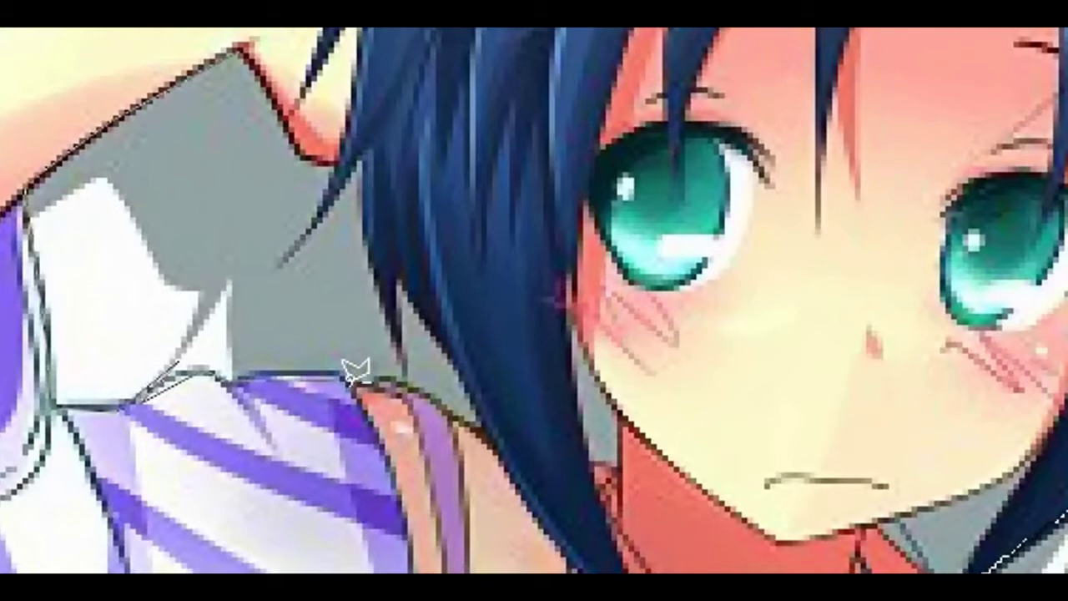
click(490, 436)
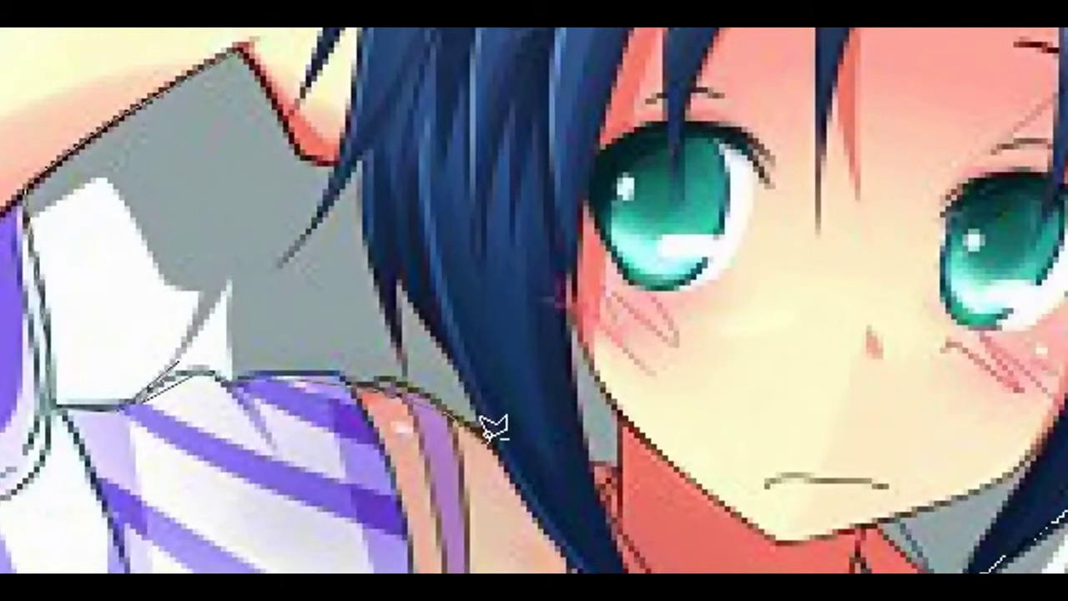
Trace the rest of the gap with the Polygonal Lasso along the hair strands and raised arm, and exclude it from the selection
click(397, 265)
click(400, 342)
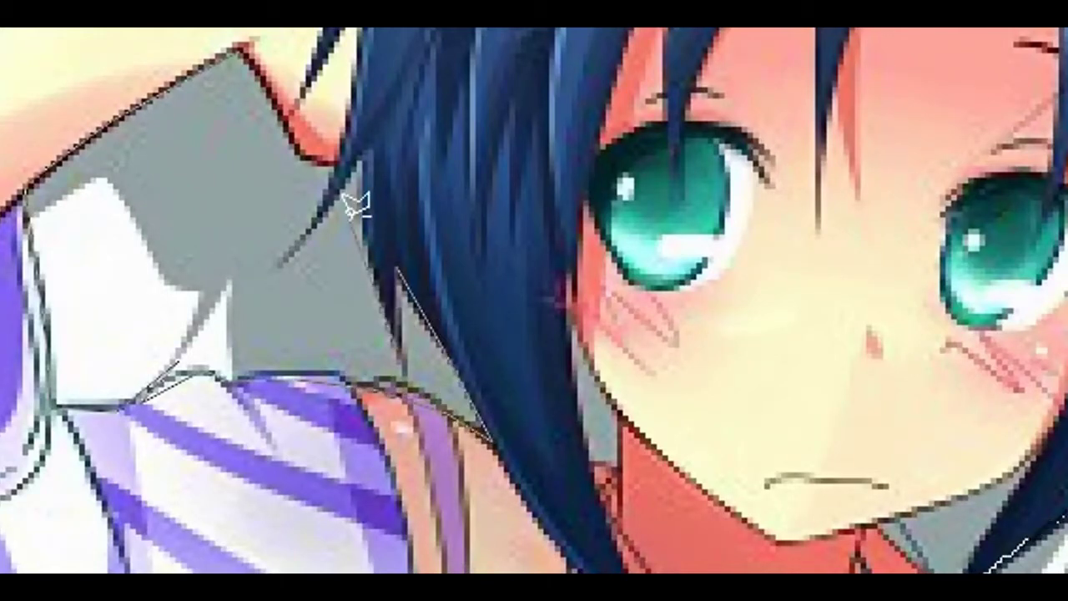
click(360, 199)
click(363, 151)
click(306, 230)
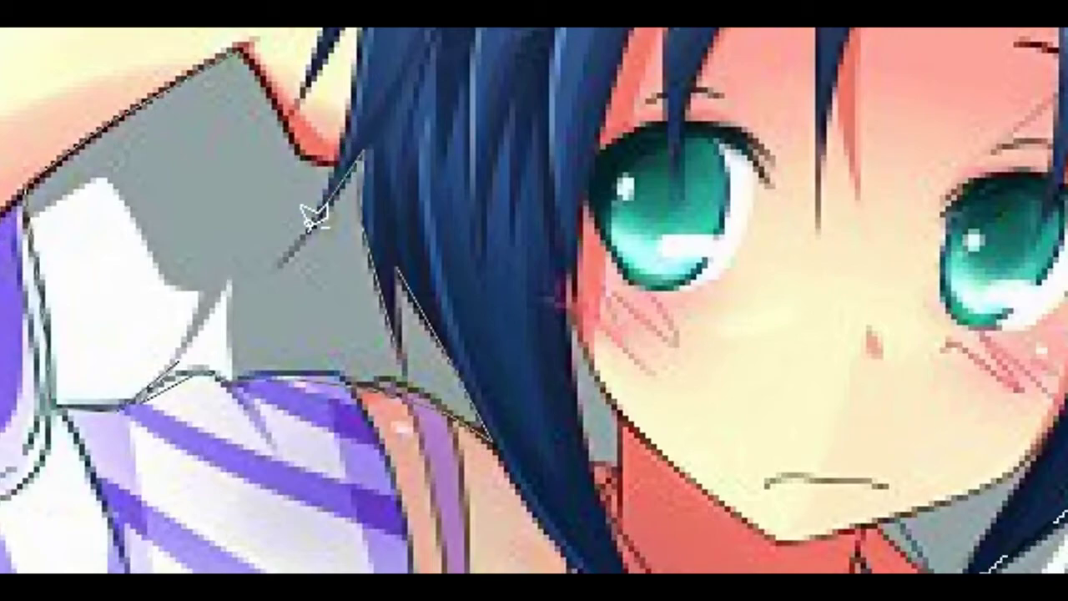
click(338, 164)
click(292, 150)
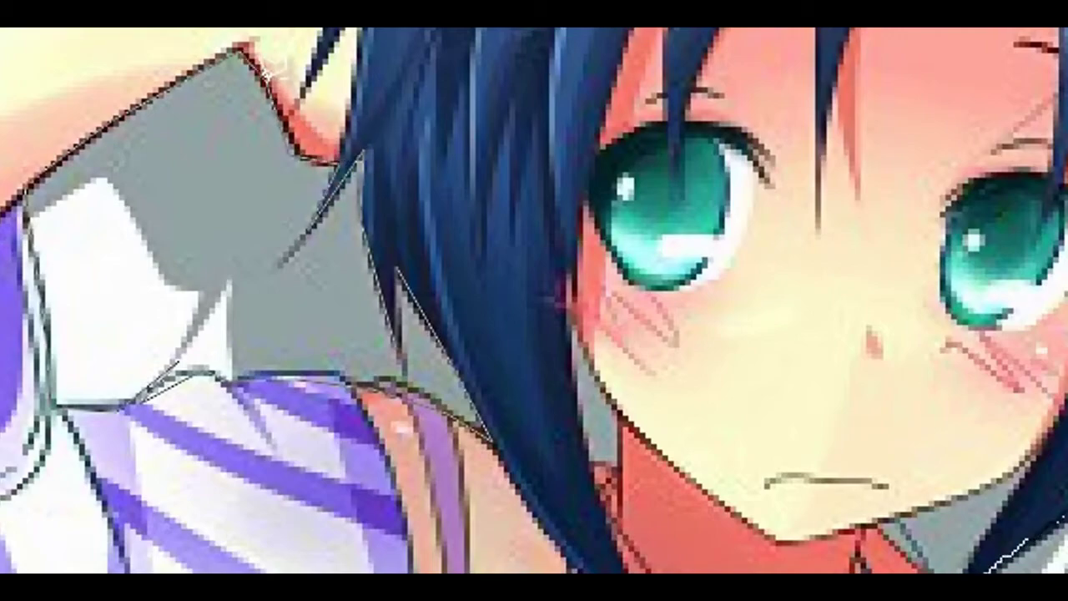
click(241, 52)
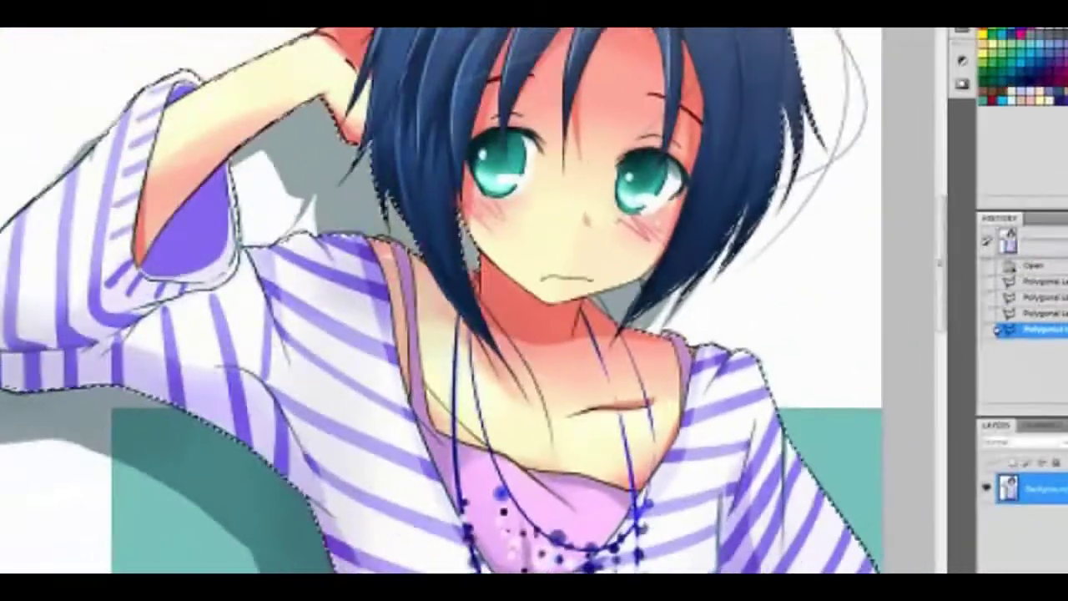
Exclude the remaining background gaps beside the neck and between the waist and lowered arm from the character selection
click(410, 307)
scroll(719, 457, down, 3)
scroll(792, 492, down, 3)
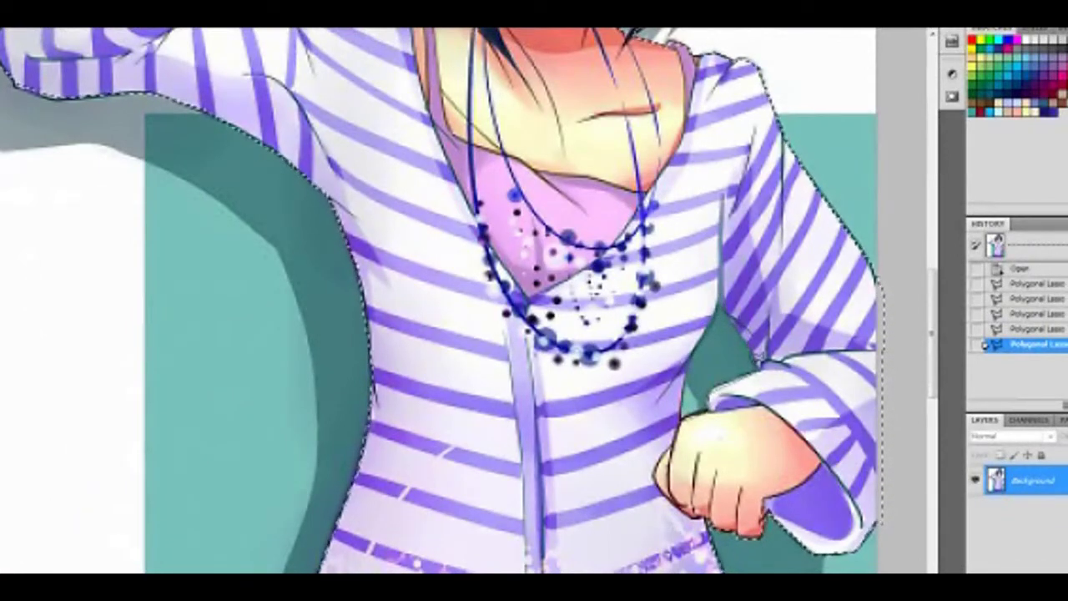
key(Return)
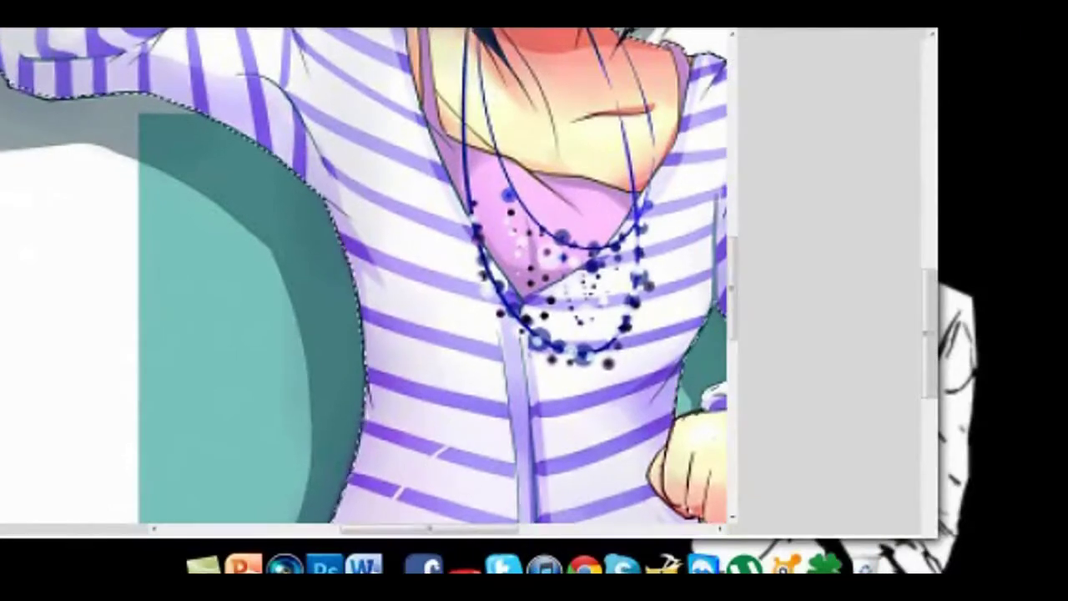
Cut the selected character out of its original picture
click(232, 22)
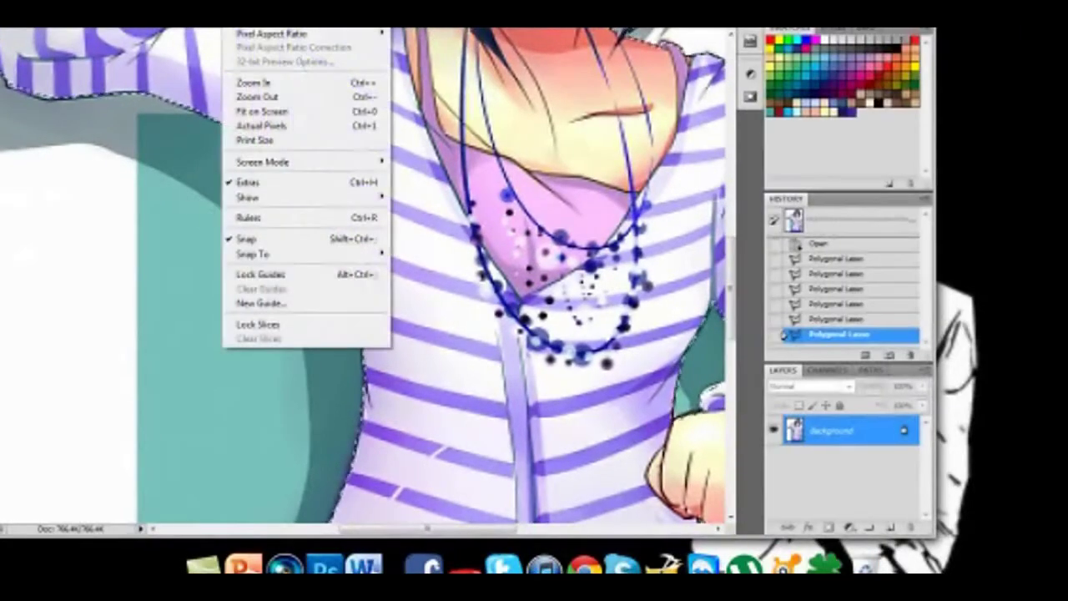
click(262, 126)
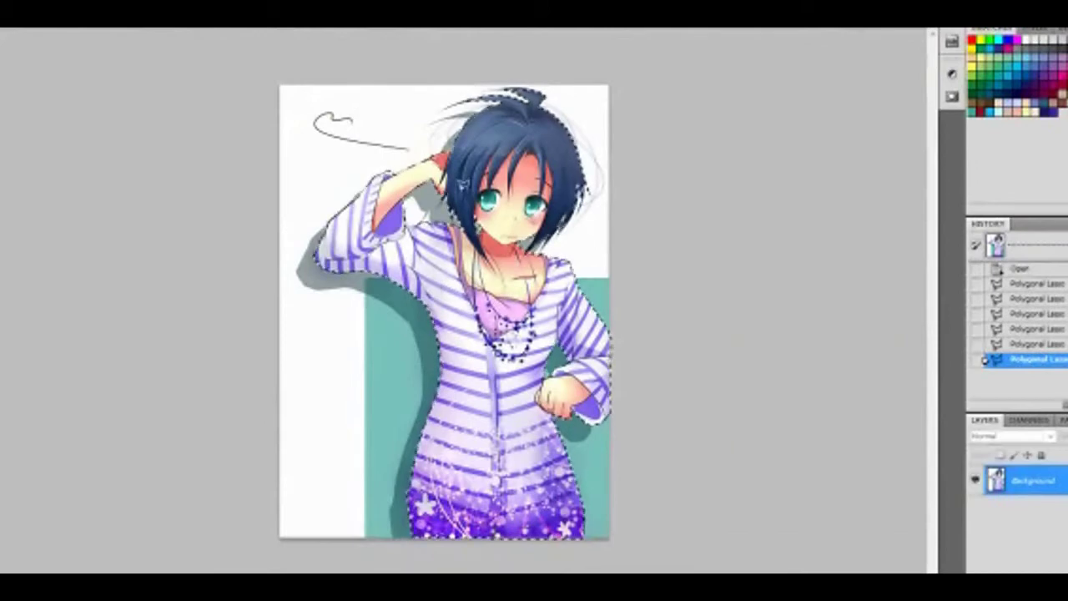
click(16, 28)
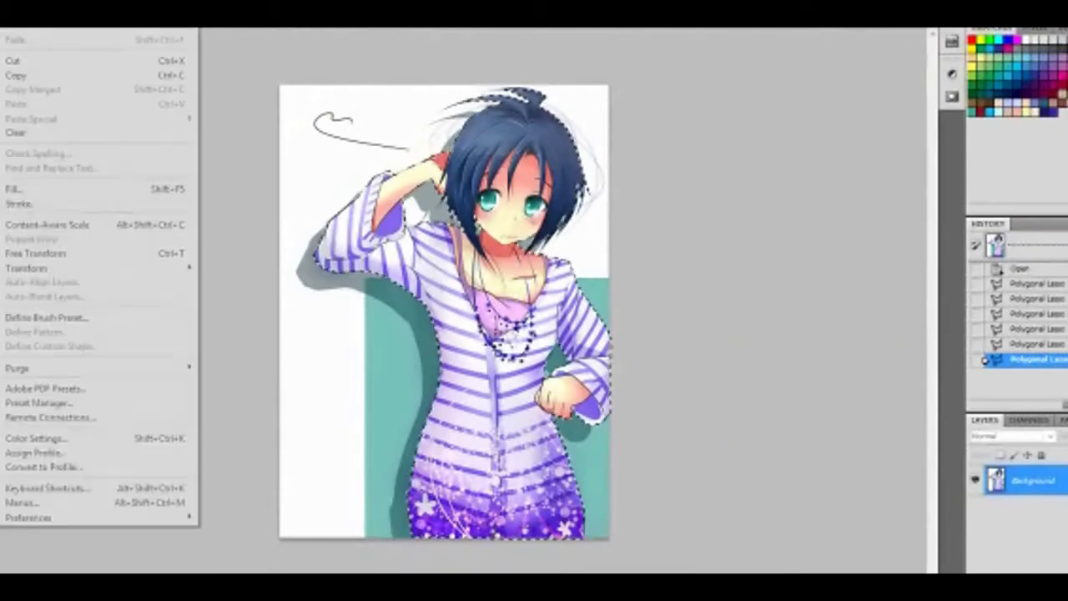
click(25, 61)
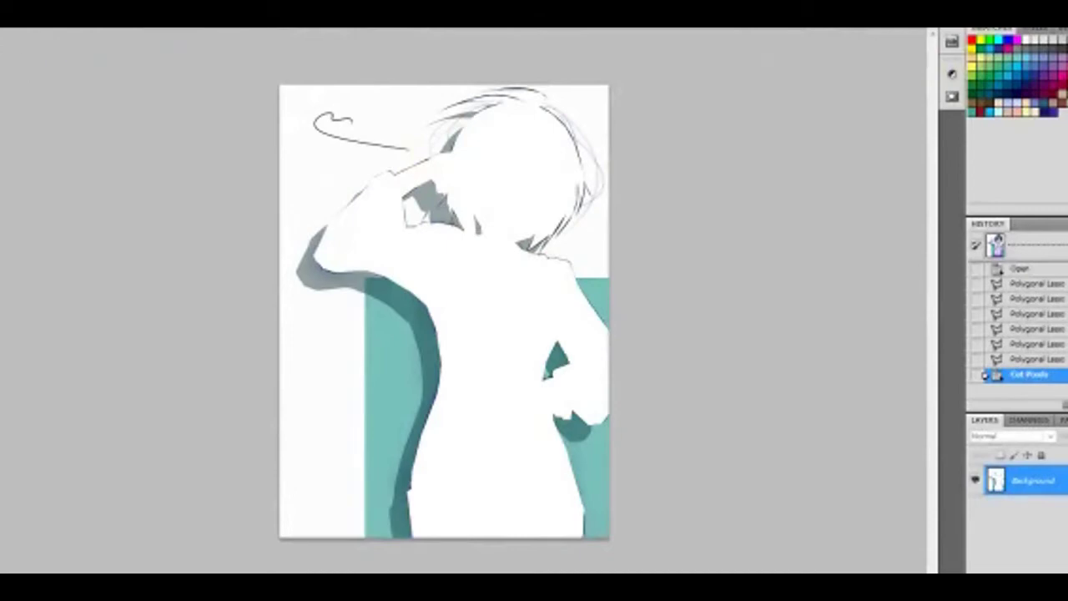
Open the red and orange grunge texture Untitled-1.png from the My Pictures folder
click(4, 28)
click(17, 30)
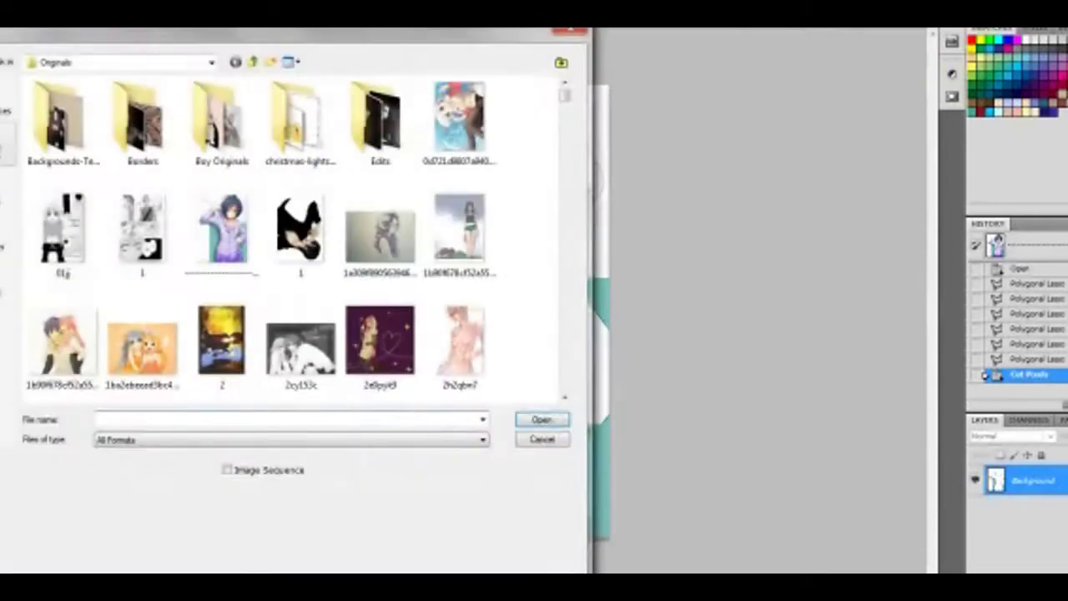
click(6, 144)
click(219, 92)
double_click(242, 103)
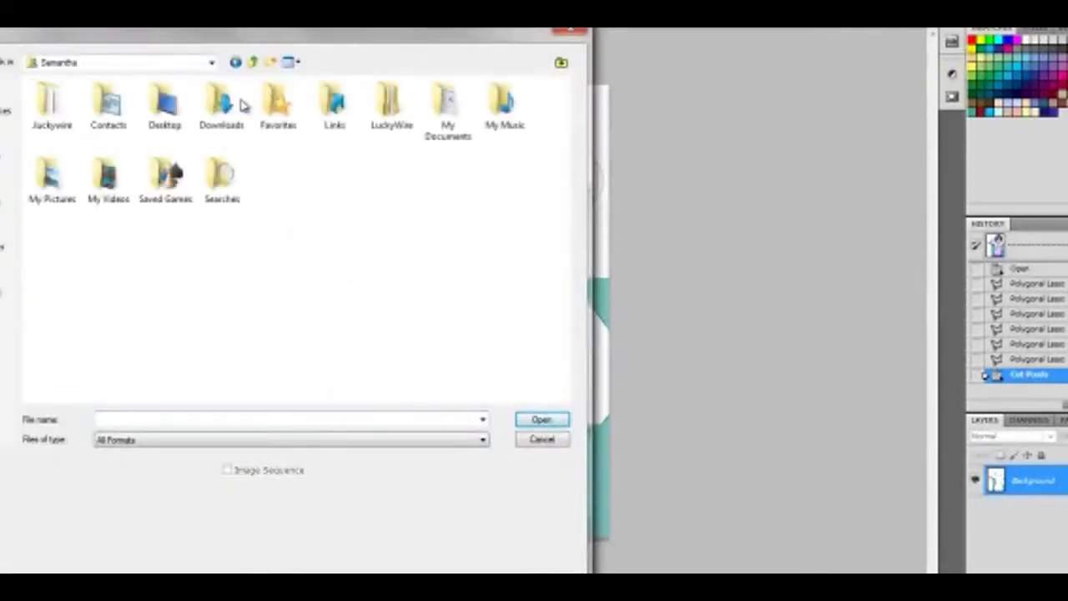
double_click(55, 193)
double_click(458, 339)
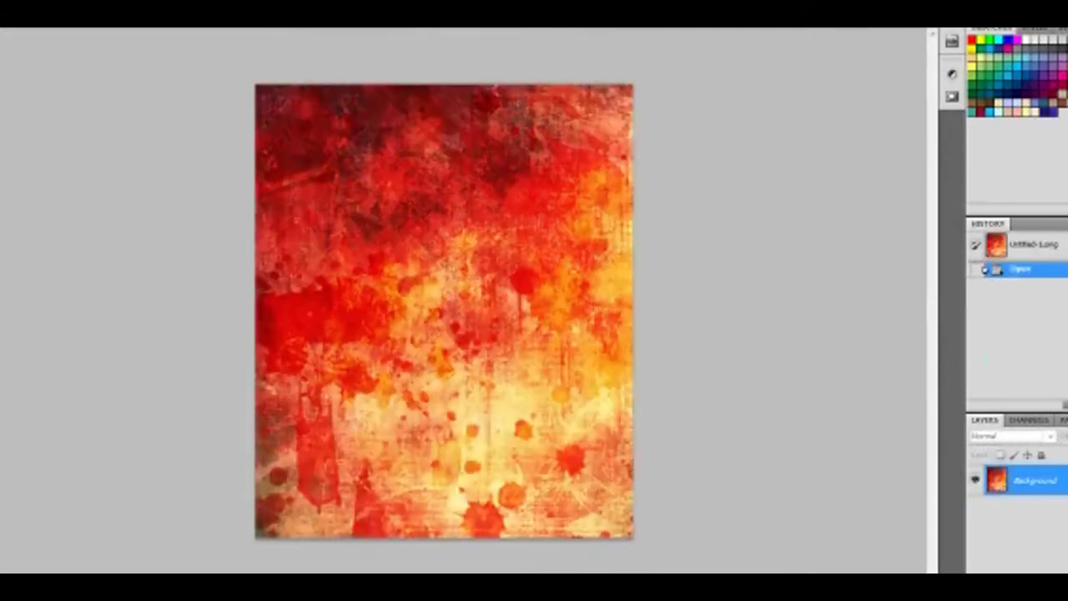
Paste the character onto the grunge texture and position it against the texture's right side
click(6, 23)
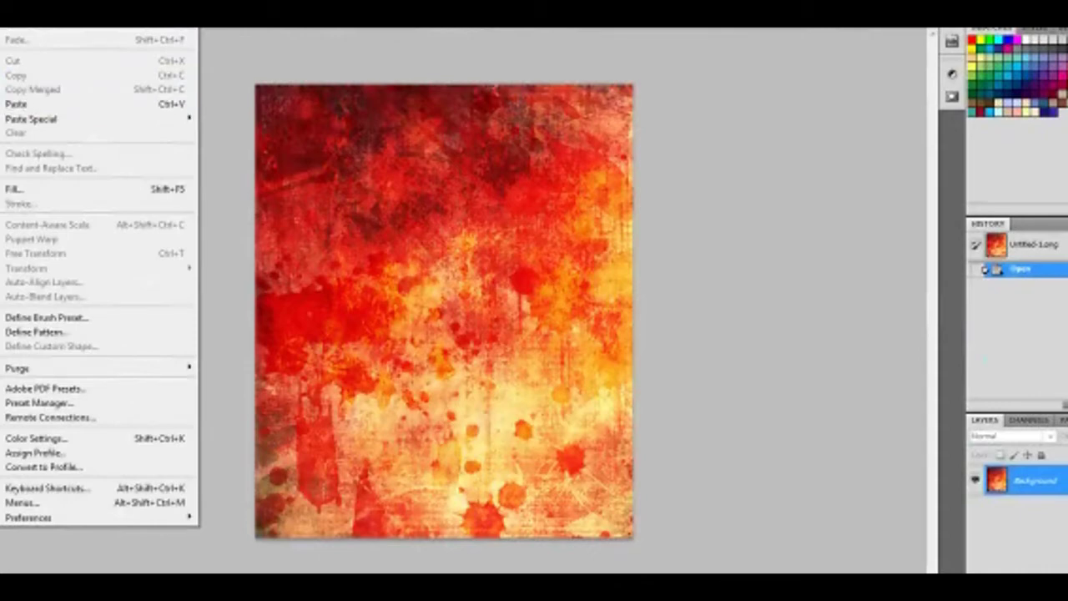
click(15, 103)
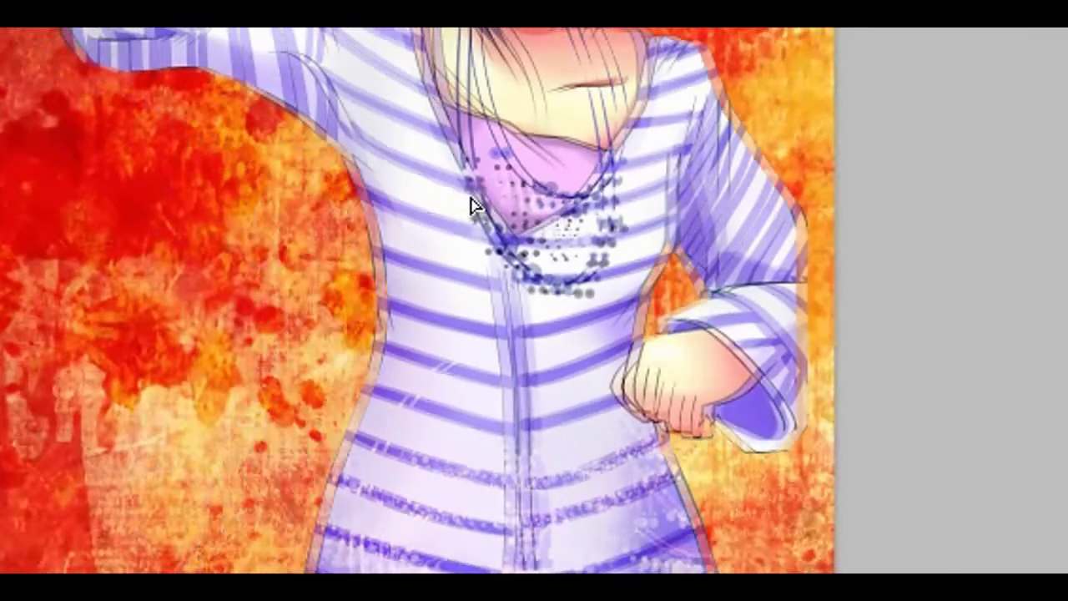
drag(471, 204, 507, 194)
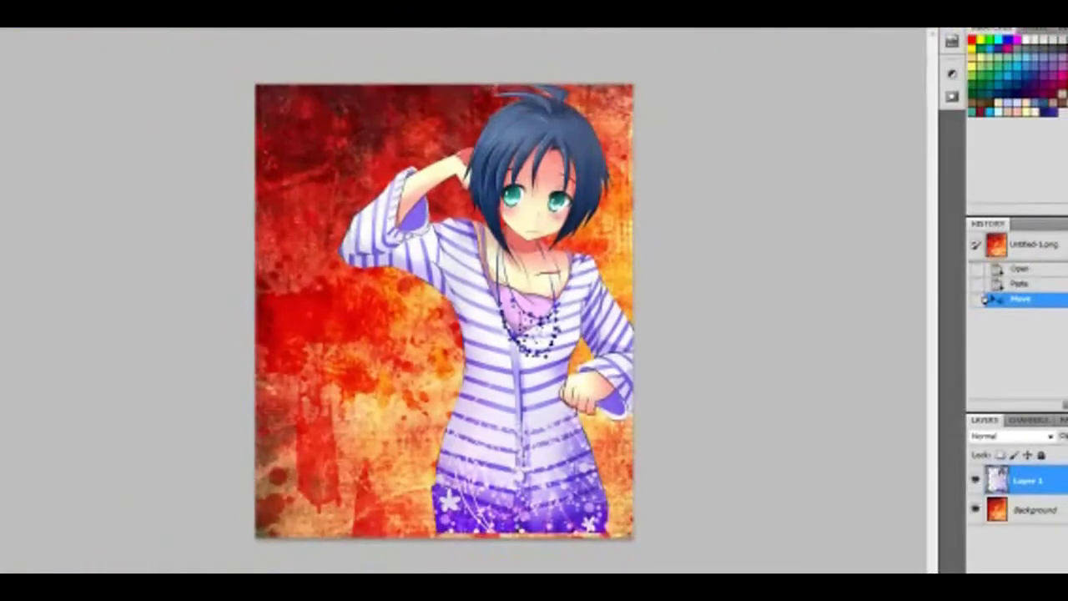
Lasso and delete the leftover background bits beside the raised hand and within the hair tuft on top of the head
key(alt+v)
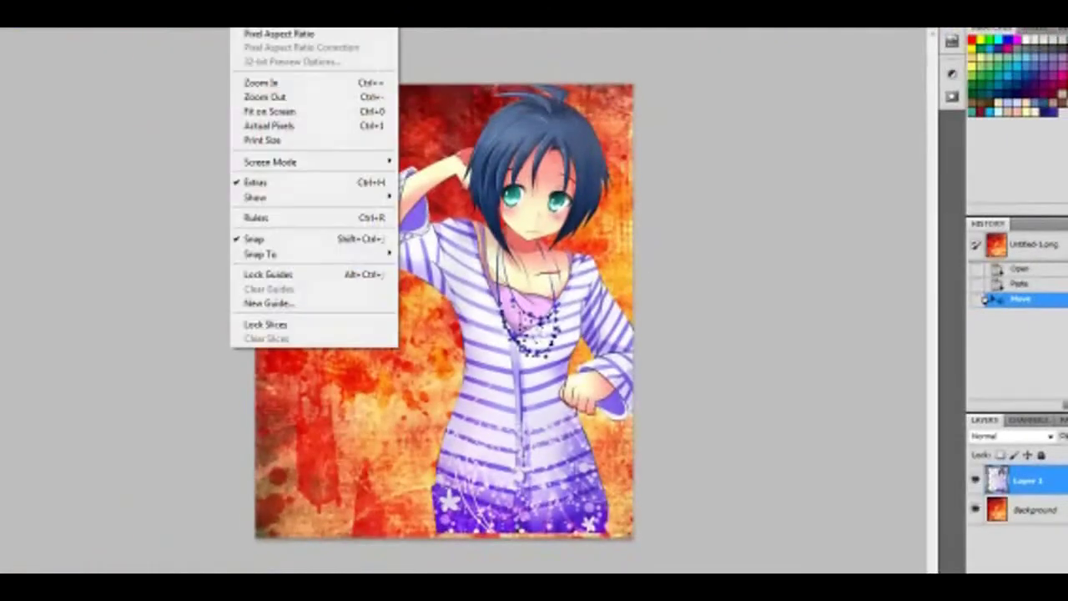
click(271, 81)
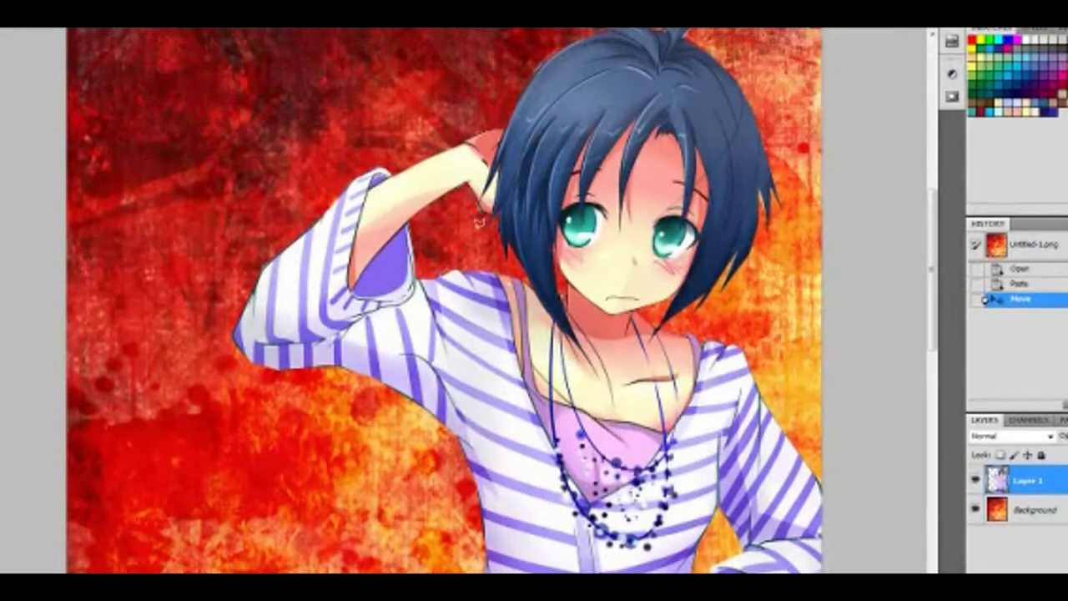
double_click(479, 222)
key(Delete)
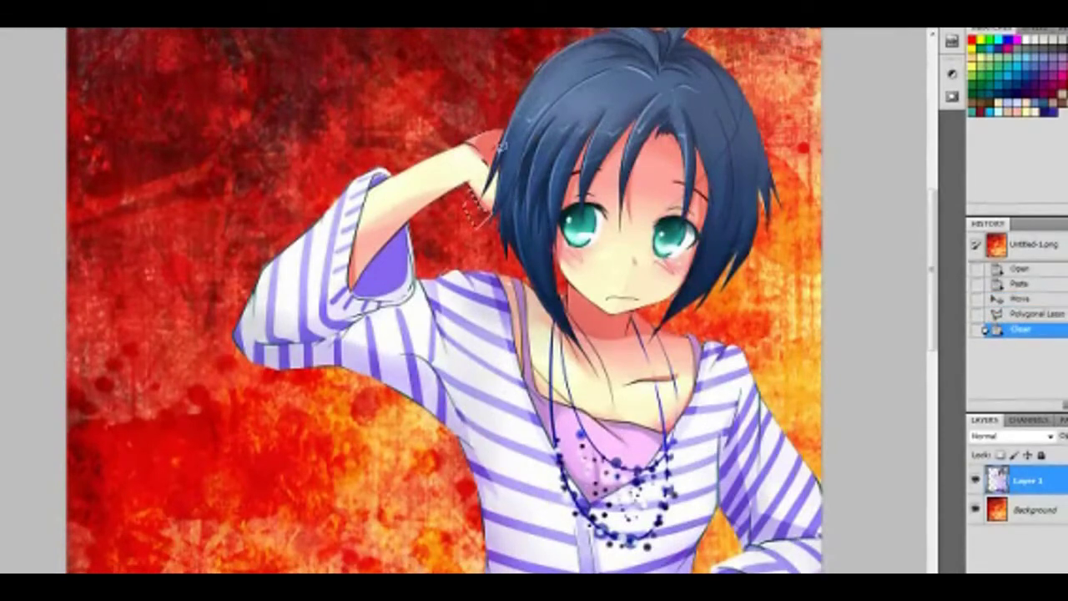
scroll(444, 301, up, 3)
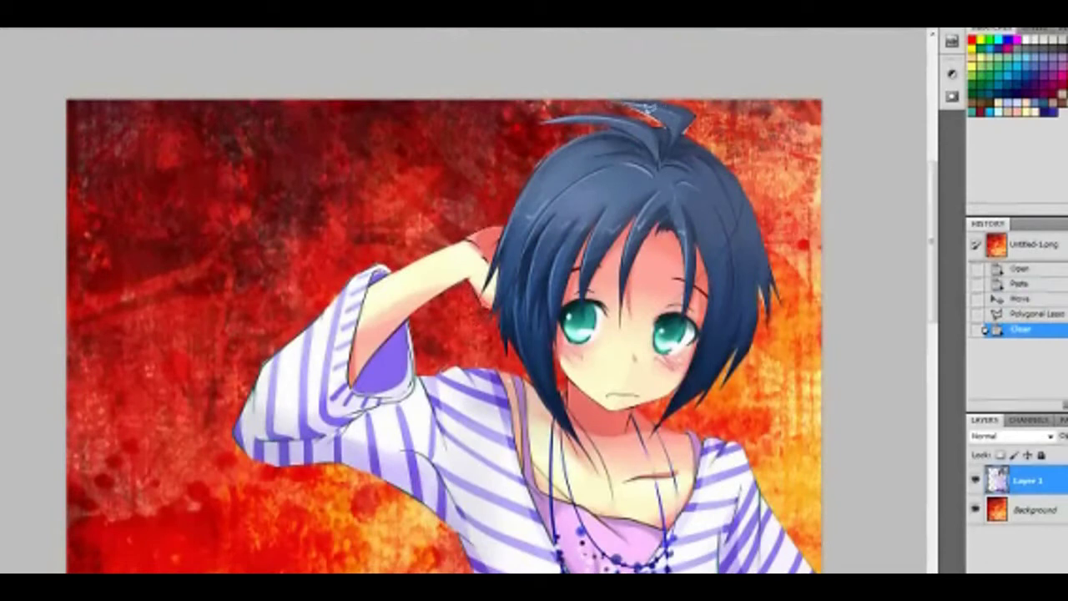
double_click(648, 109)
key(Delete)
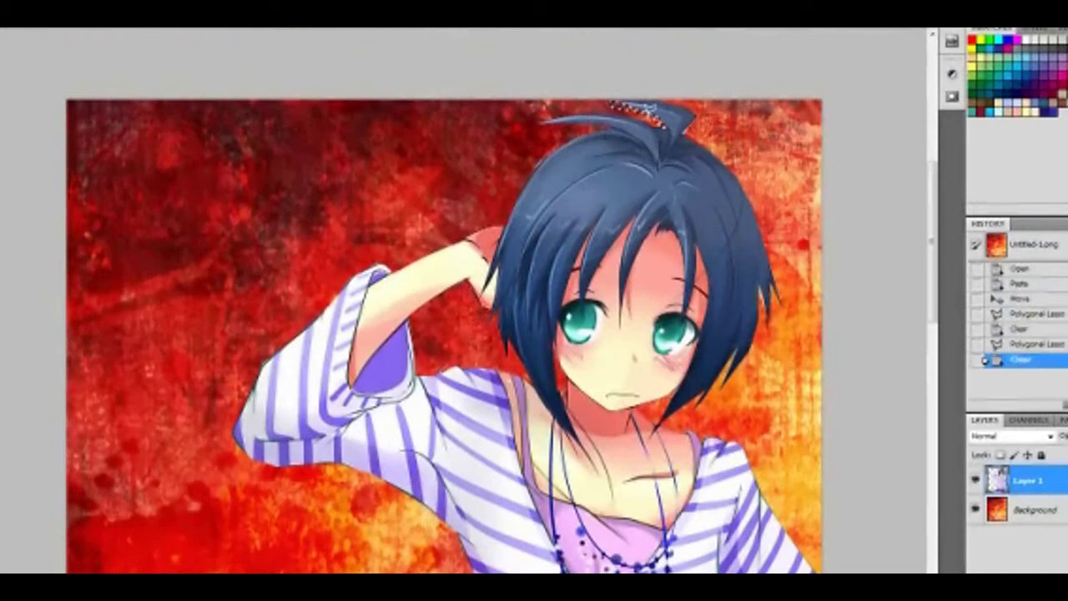
Select the entire canvas
key(ctrl+a)
key(alt+v)
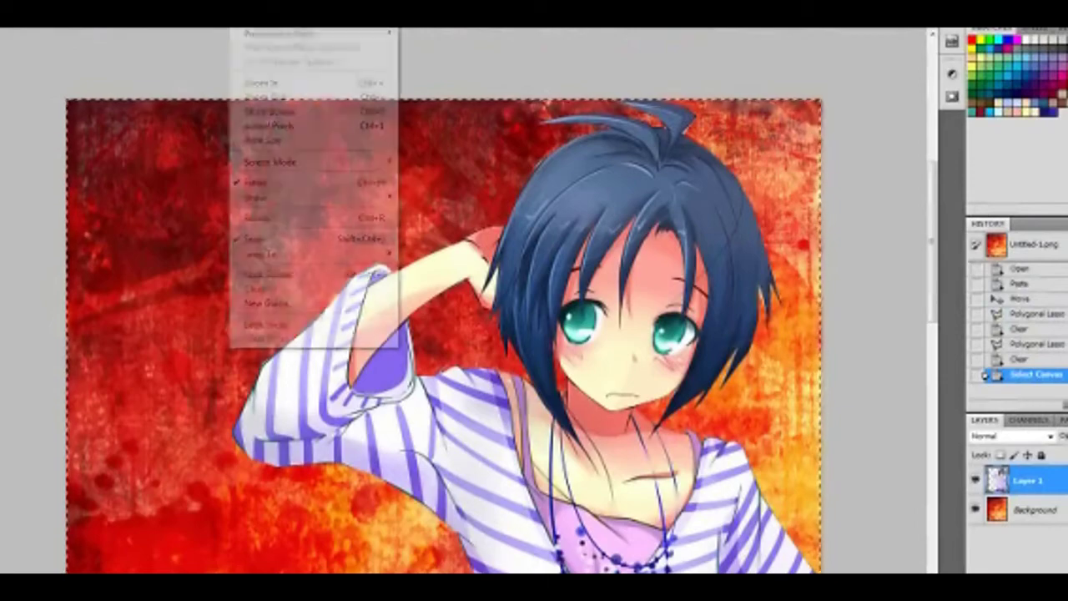
click(294, 125)
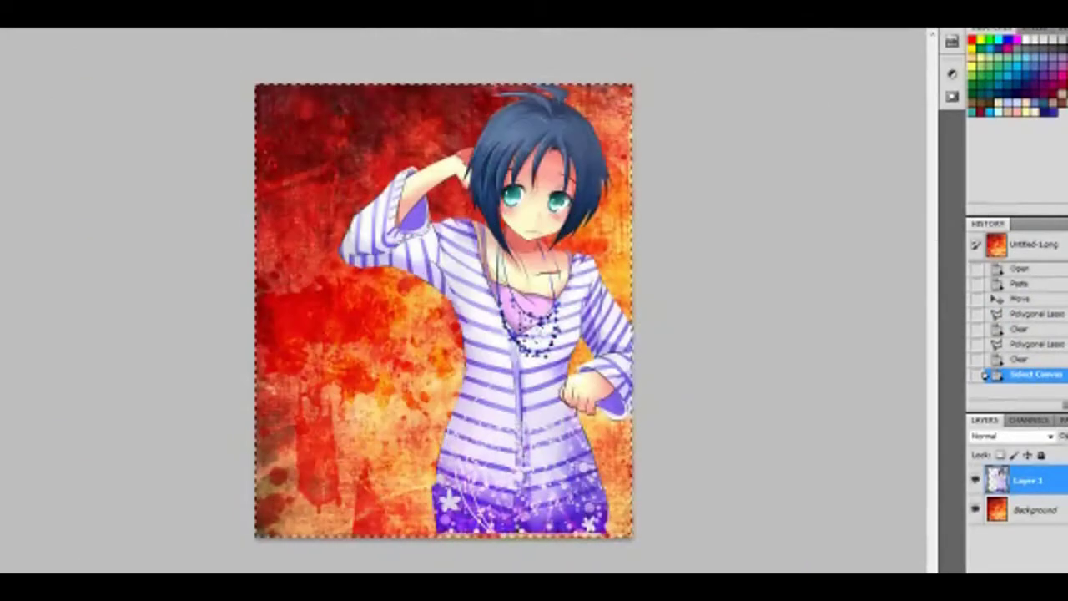
click(1001, 576)
click(1037, 474)
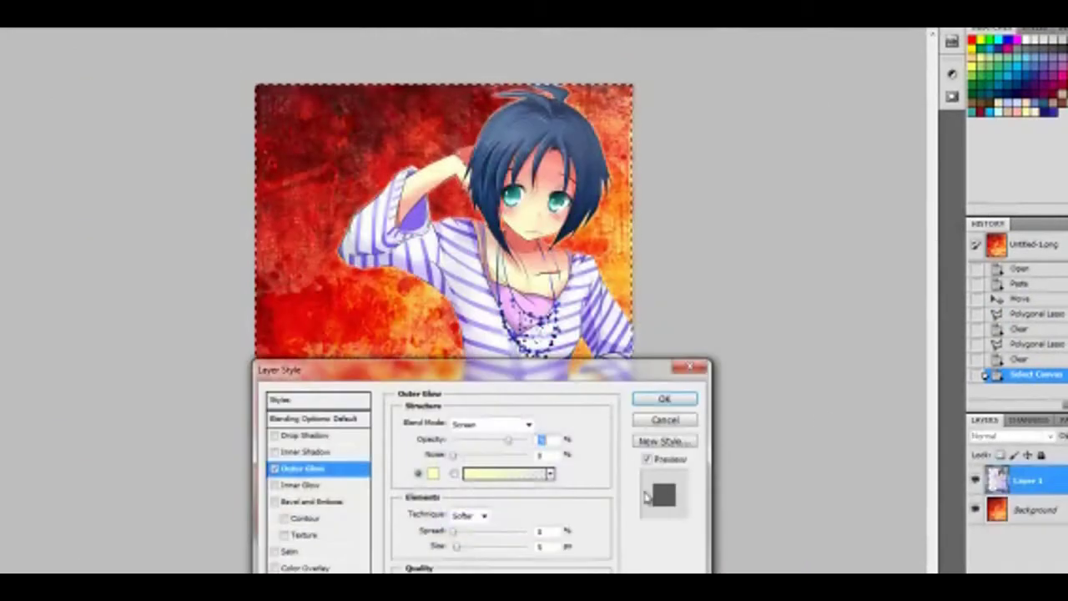
click(696, 374)
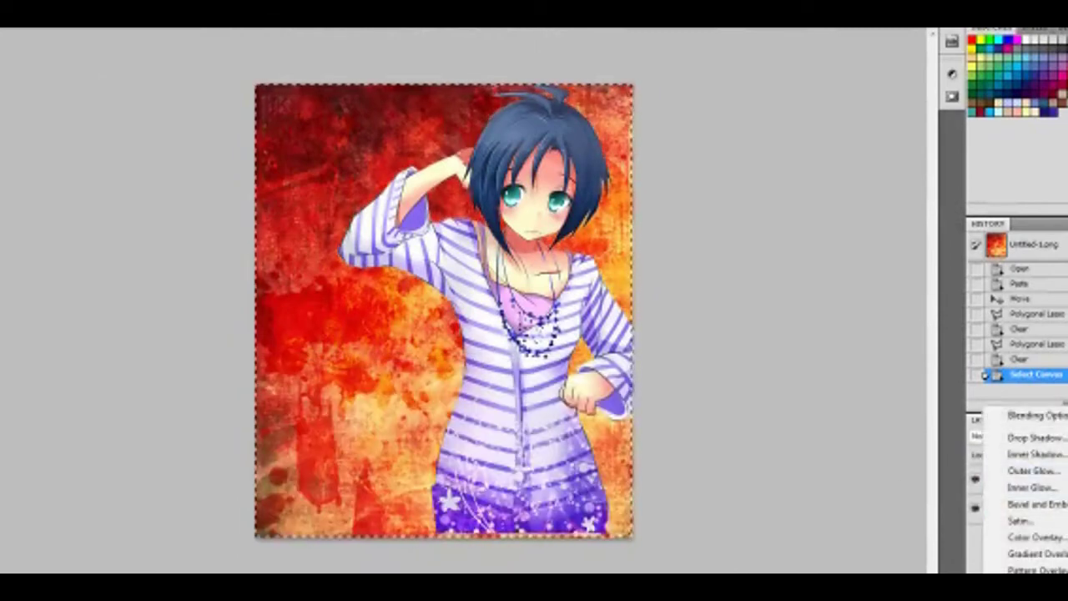
Give the character layer an Outer Glow with 100% opacity and a size of 0 px
click(1001, 574)
click(1002, 574)
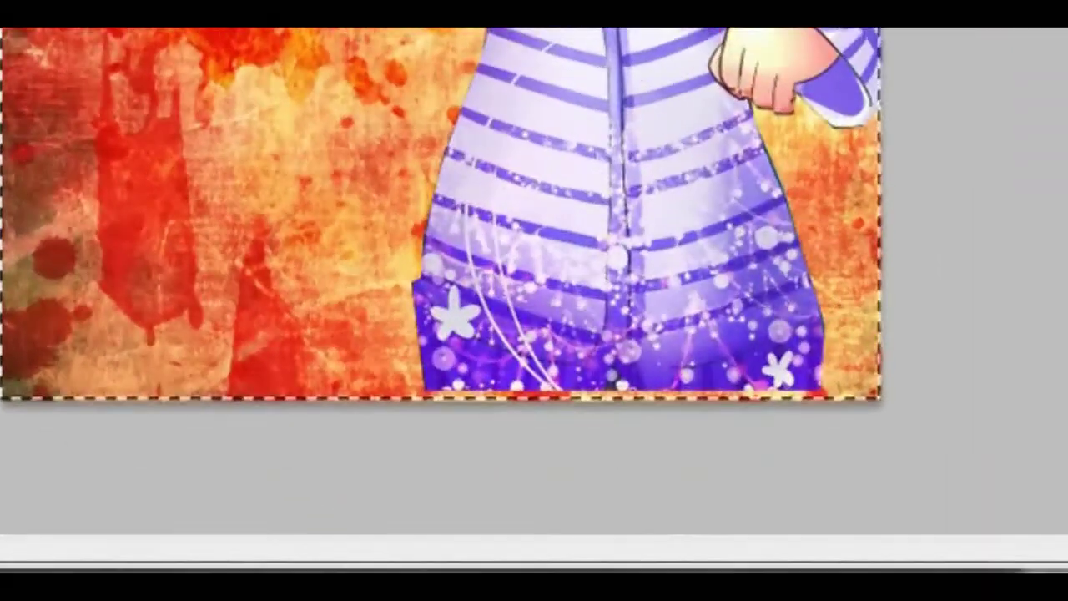
click(1033, 470)
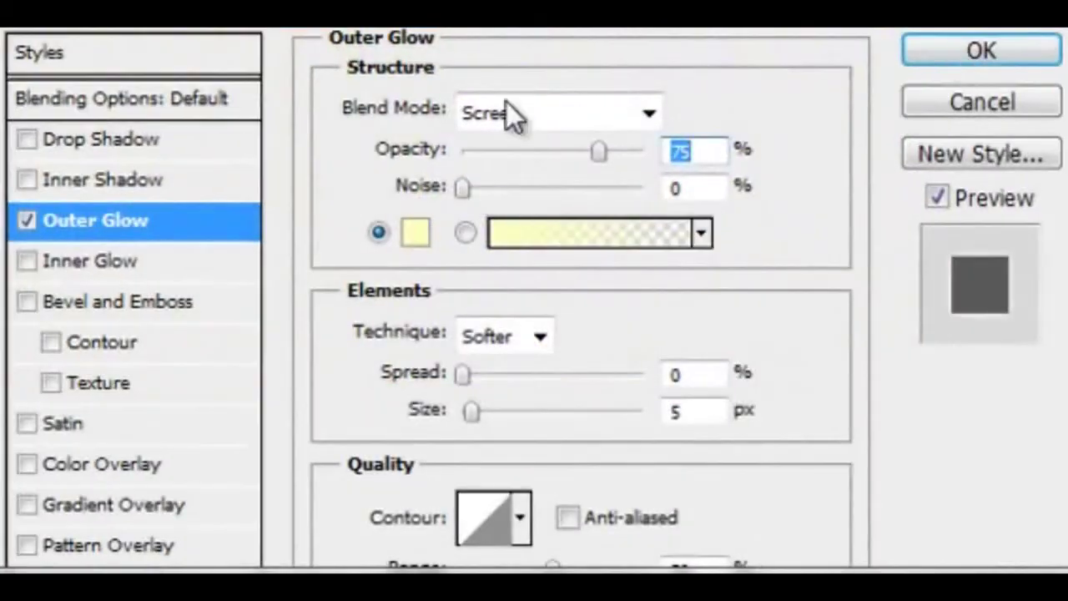
drag(598, 151, 643, 151)
drag(470, 410, 495, 380)
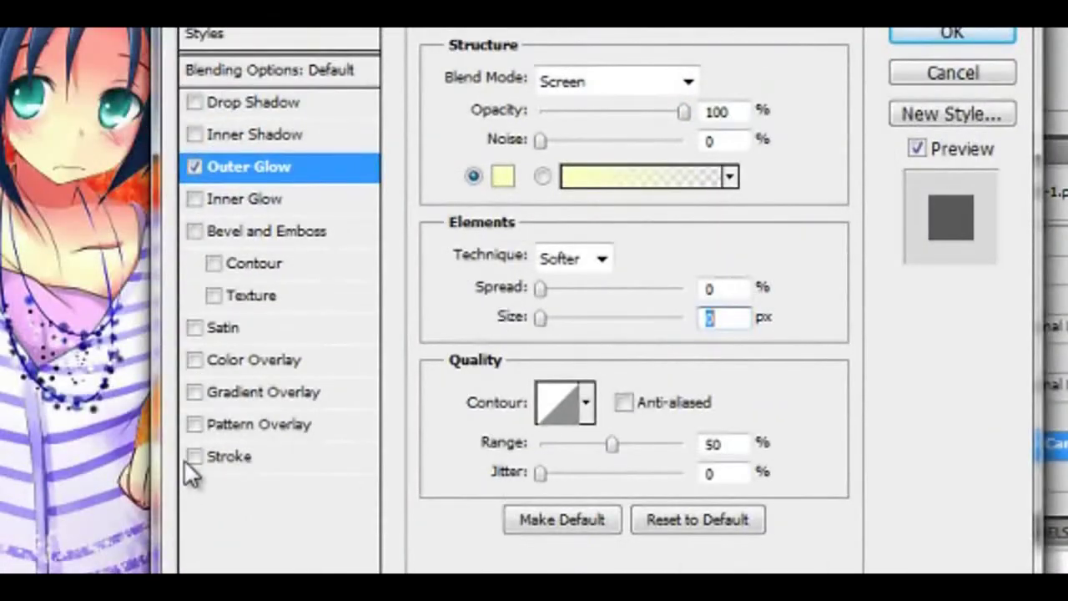
Add a thin black Stroke positioned Outside to the character layer and apply the layer style
click(194, 457)
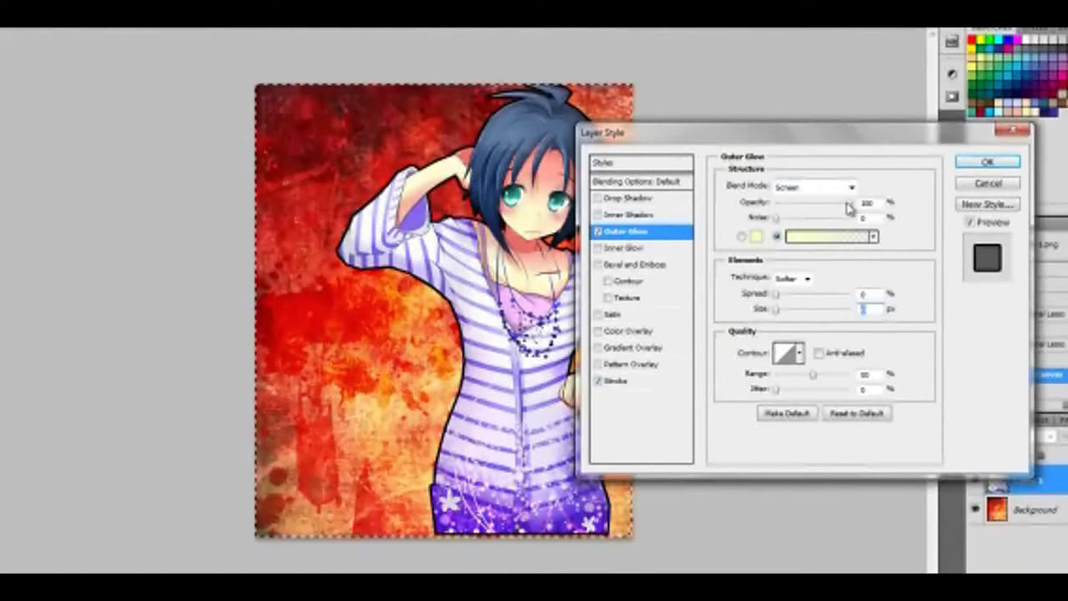
drag(850, 205, 875, 210)
click(624, 382)
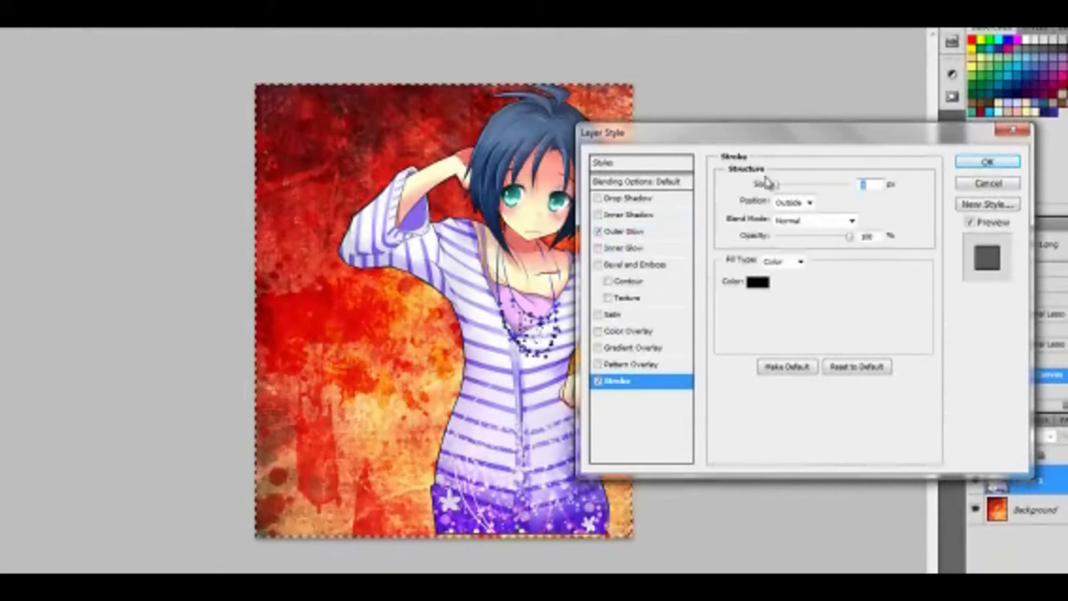
click(993, 163)
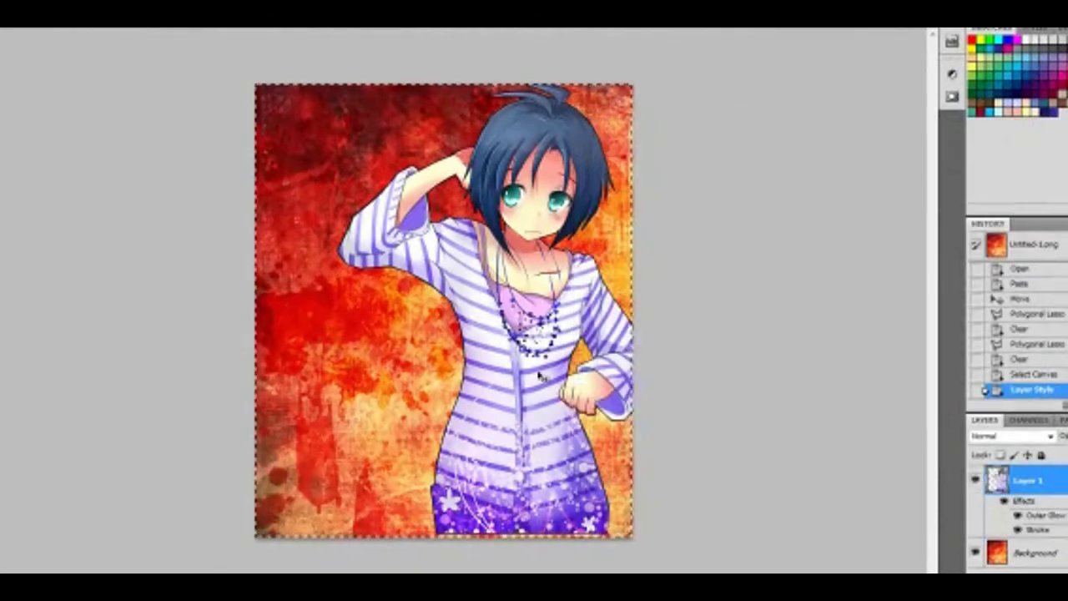
Move the character down to meet the picture's lower edge and reselect the whole canvas
drag(537, 397, 534, 394)
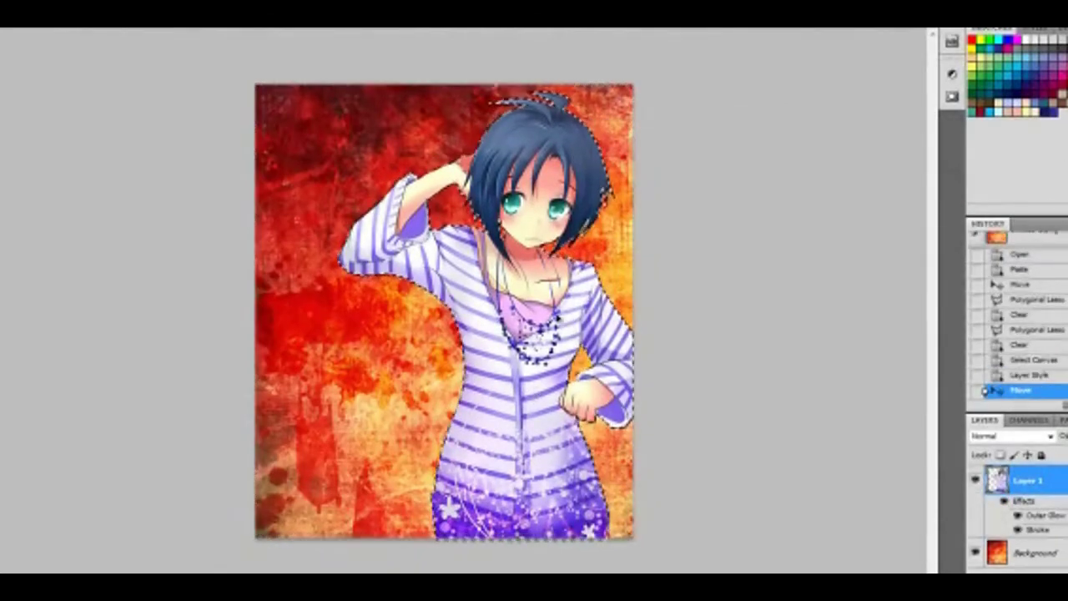
key(ctrl+a)
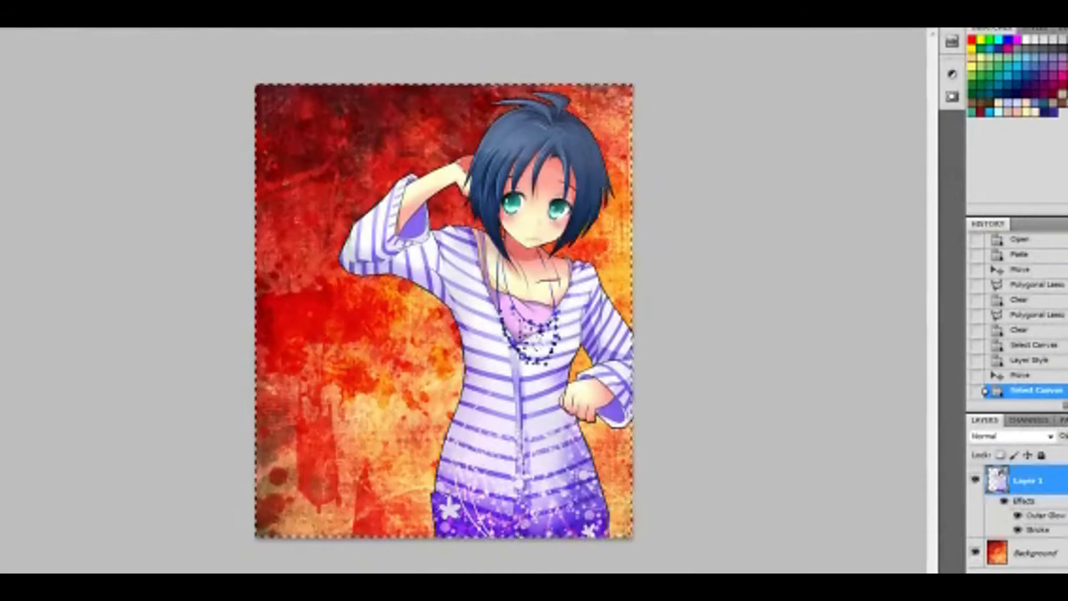
Add a Drop Shadow to the character layer with a distance of 13 px
click(991, 572)
click(1031, 441)
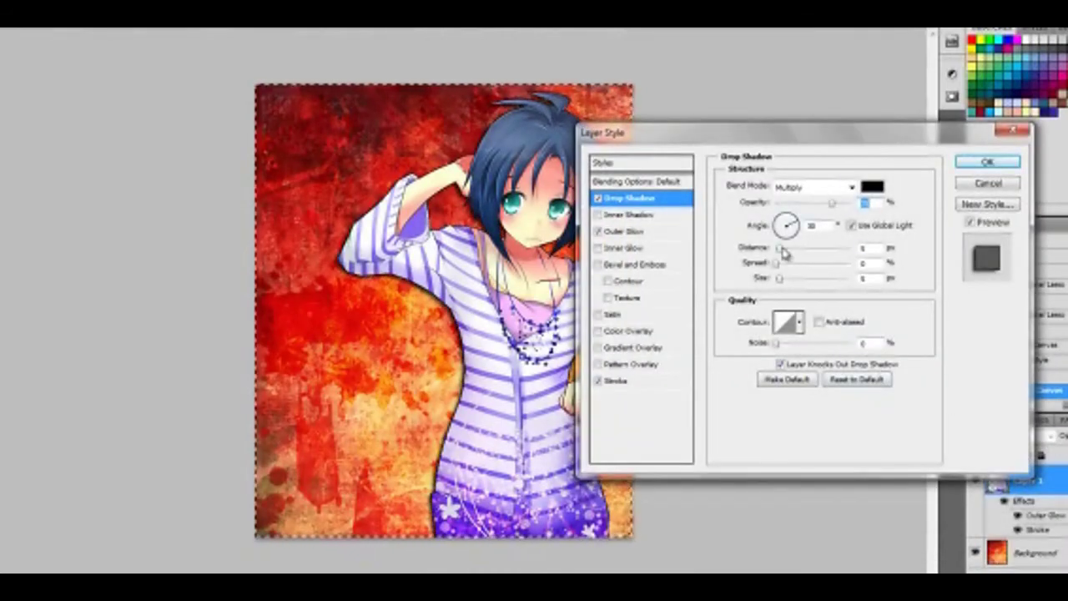
drag(781, 248, 788, 248)
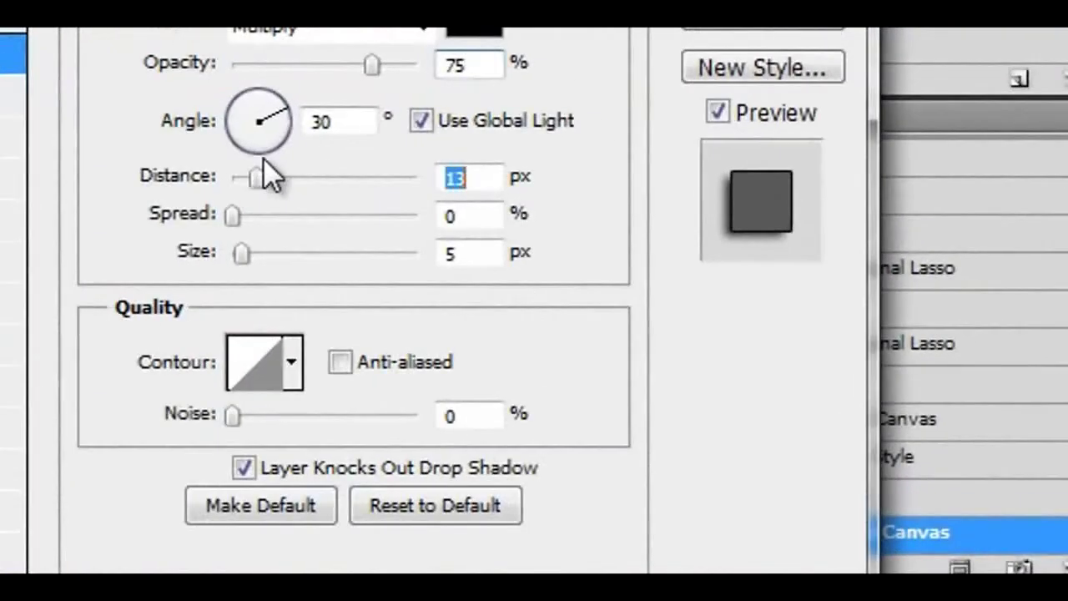
key(Return)
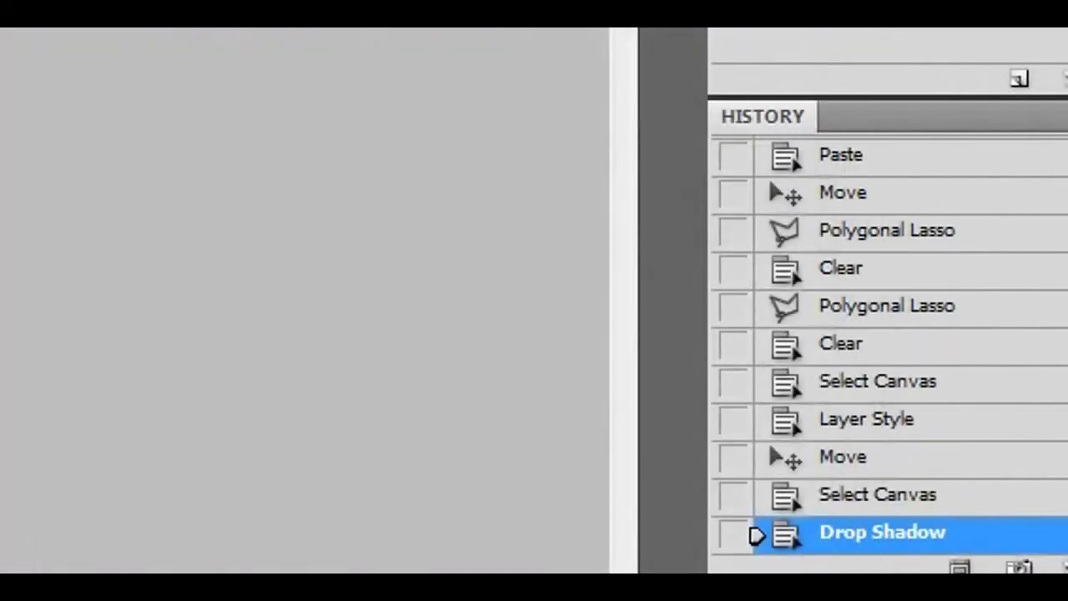